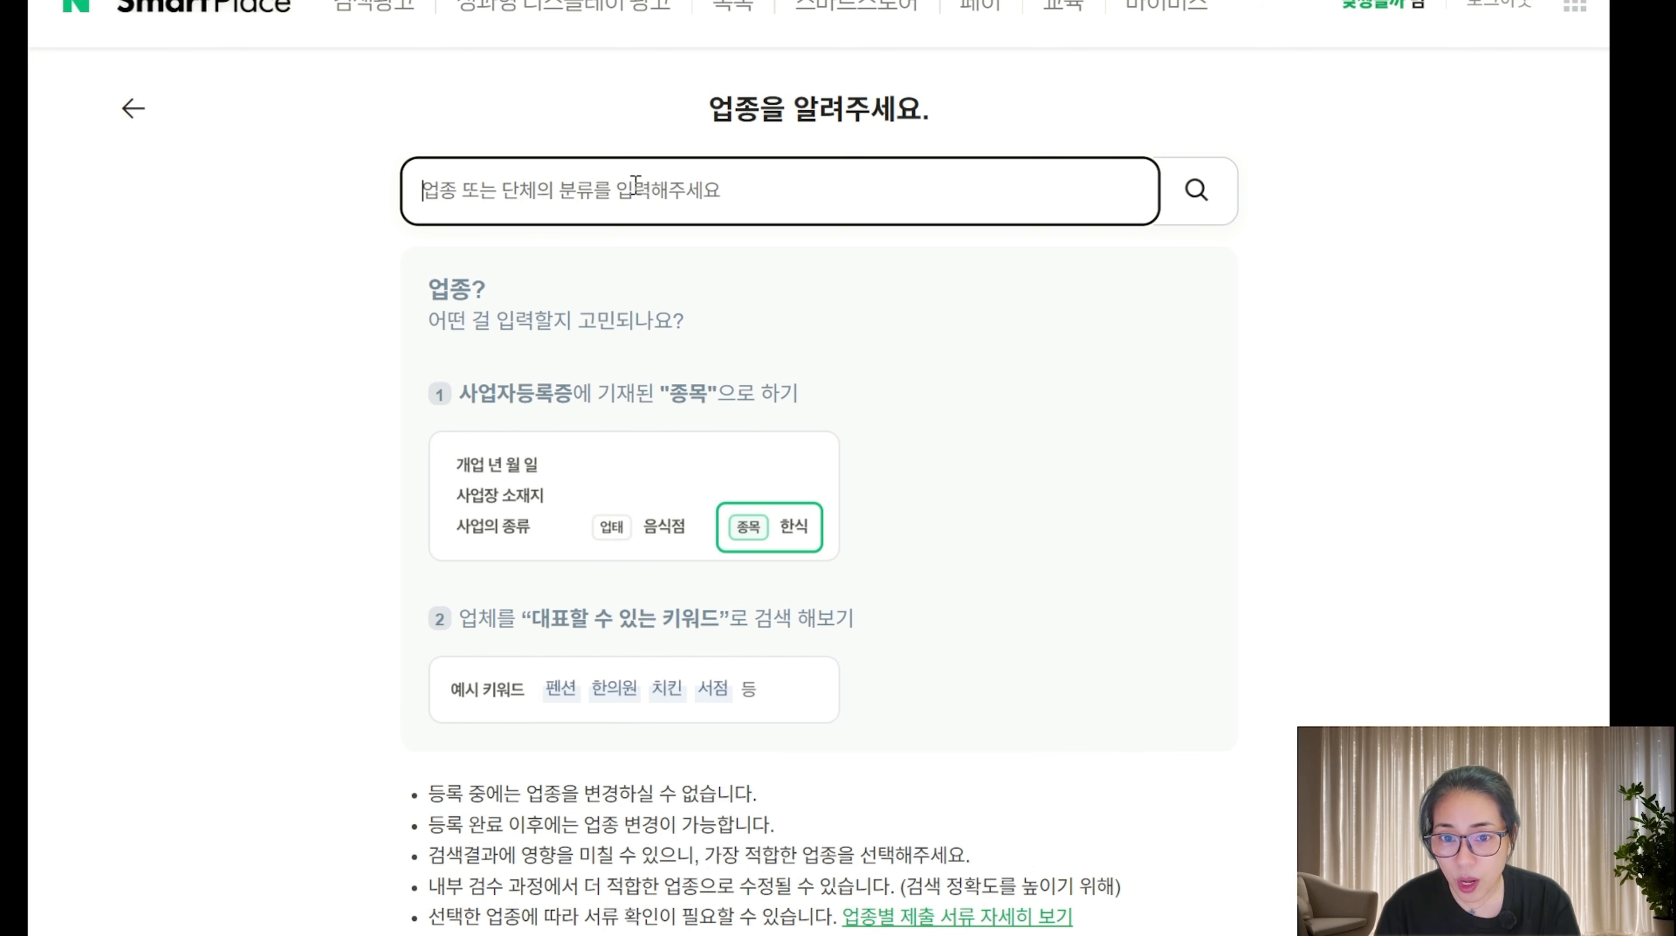
Search the business categories for 한식 and look through the matching categories.
text(한식)
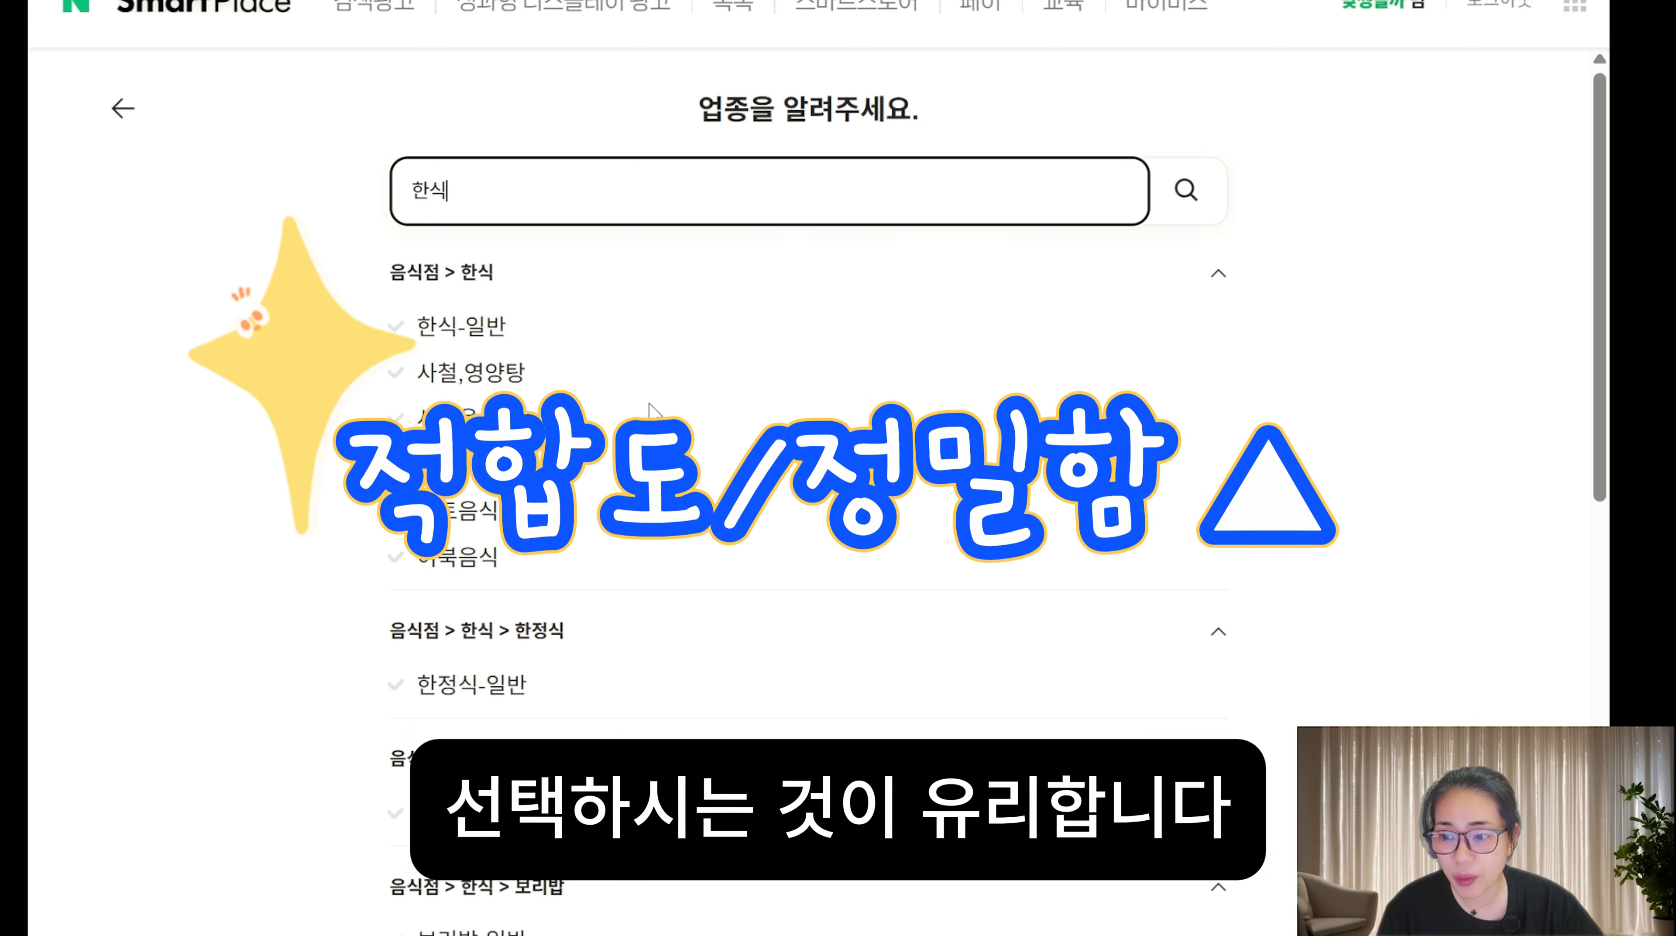
scroll(651, 412, down, 4)
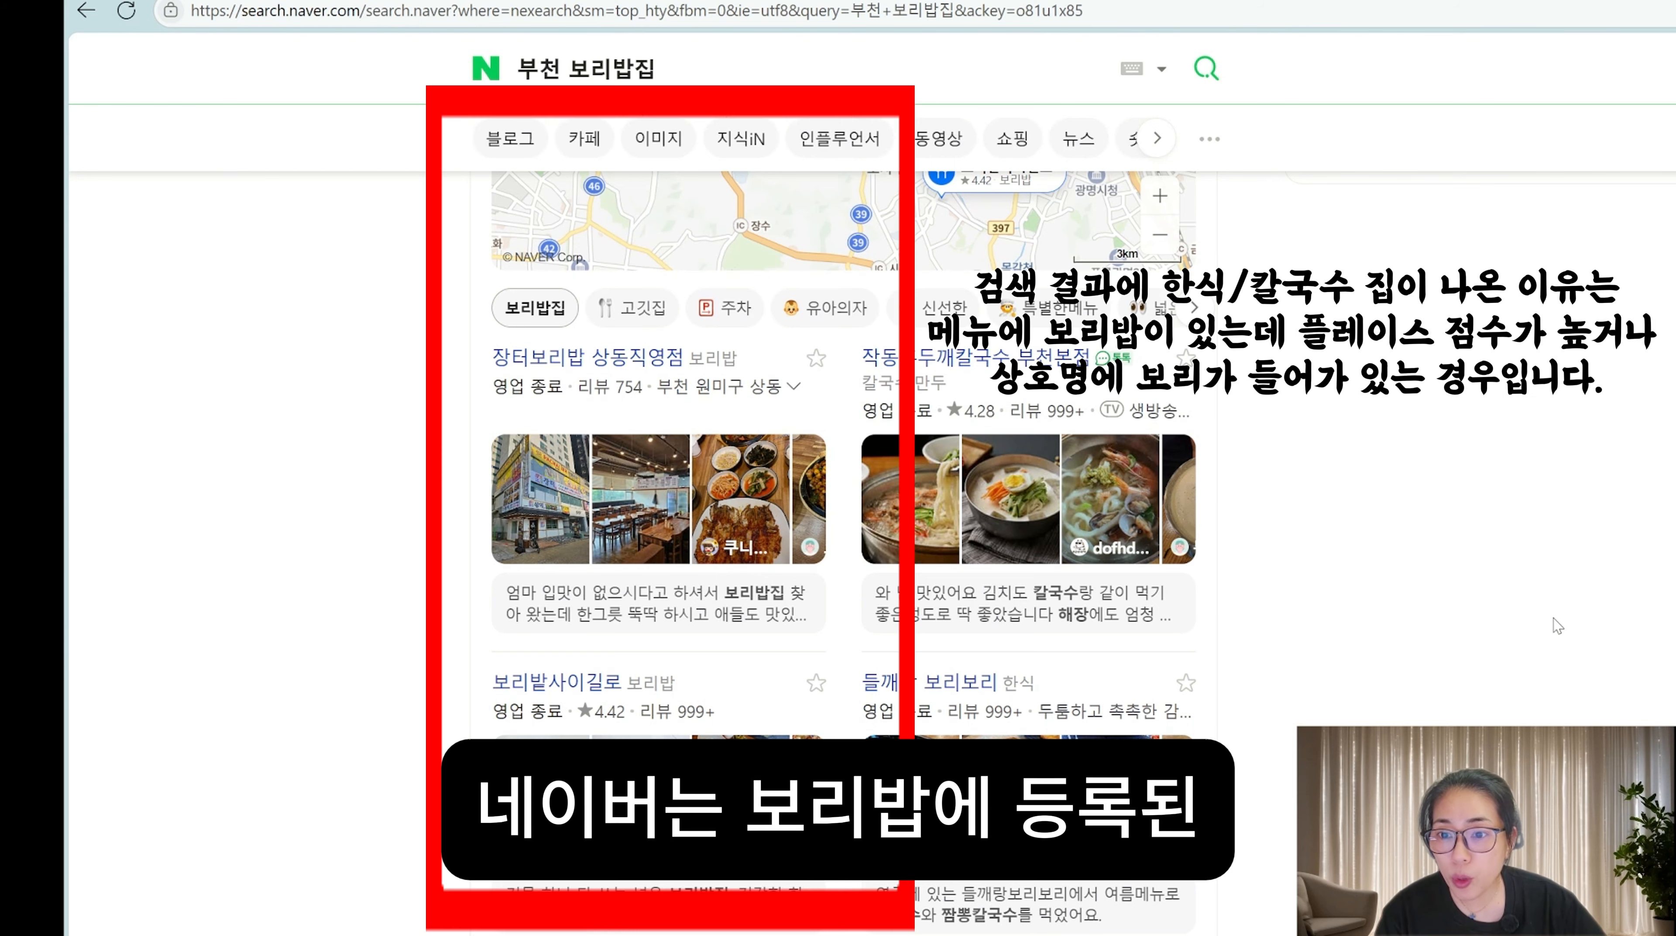
Examine the search results for 부천 보리밥집, comparing the business categories of the listed restaurants.
scroll(1559, 626, down, 6)
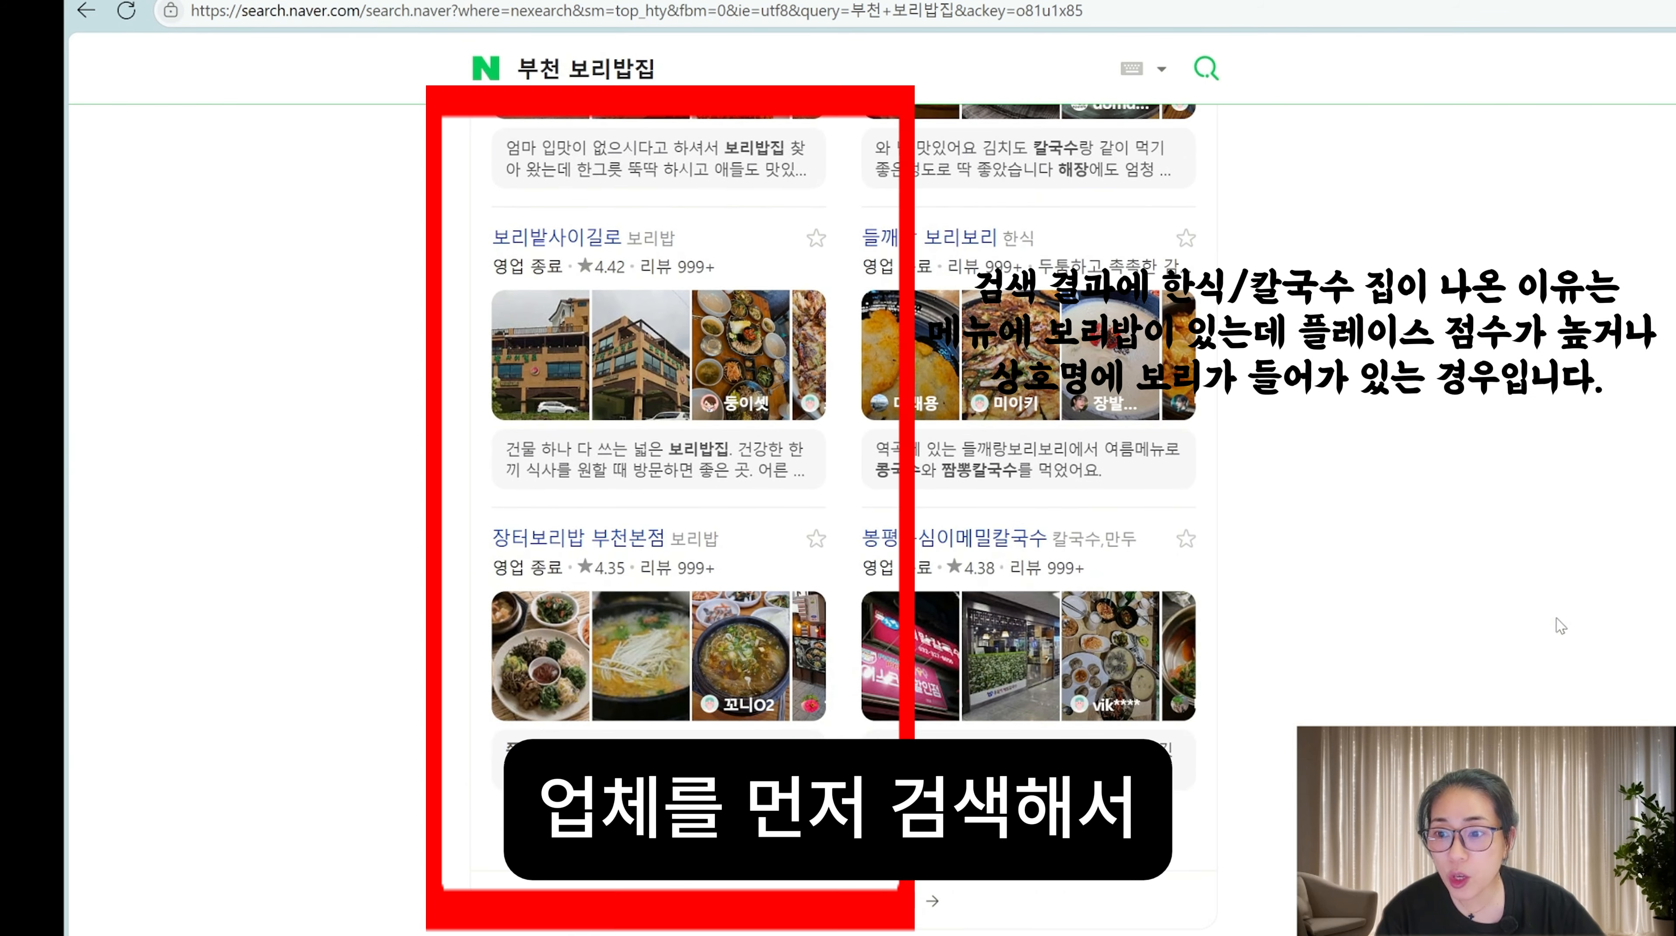
scroll(1561, 626, up, 5)
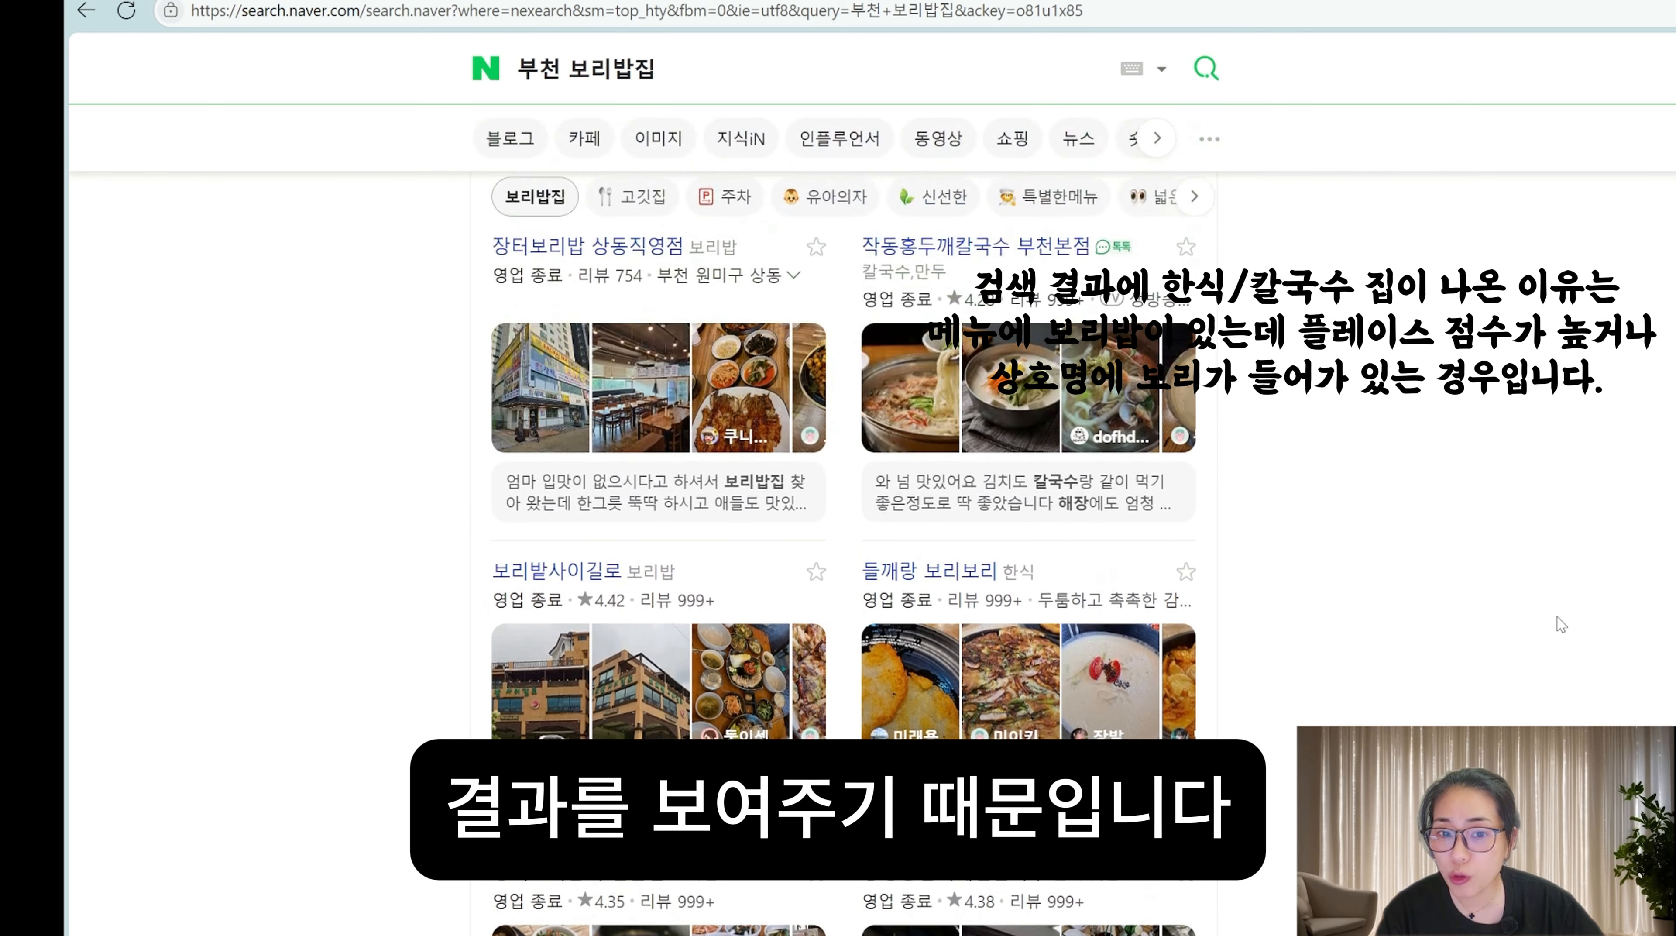
scroll(1561, 624, up, 5)
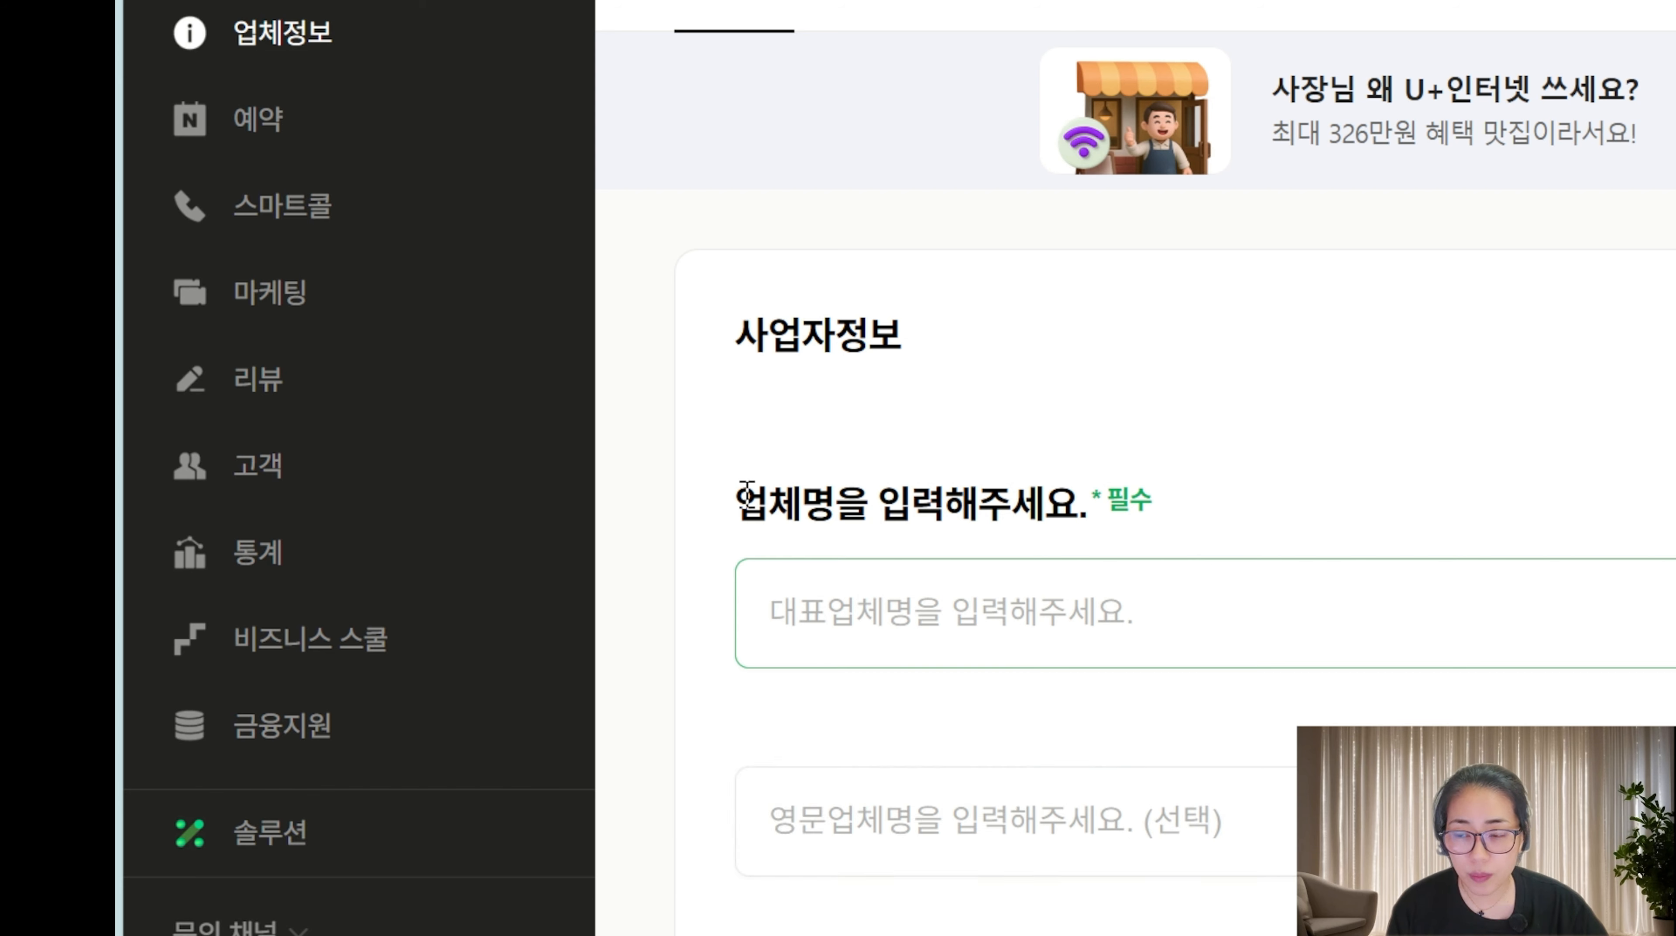
Review the business name, category, supporting document and photo sections of the business form, and examine the photos in brunch restaurant listings.
drag(735, 505, 890, 512)
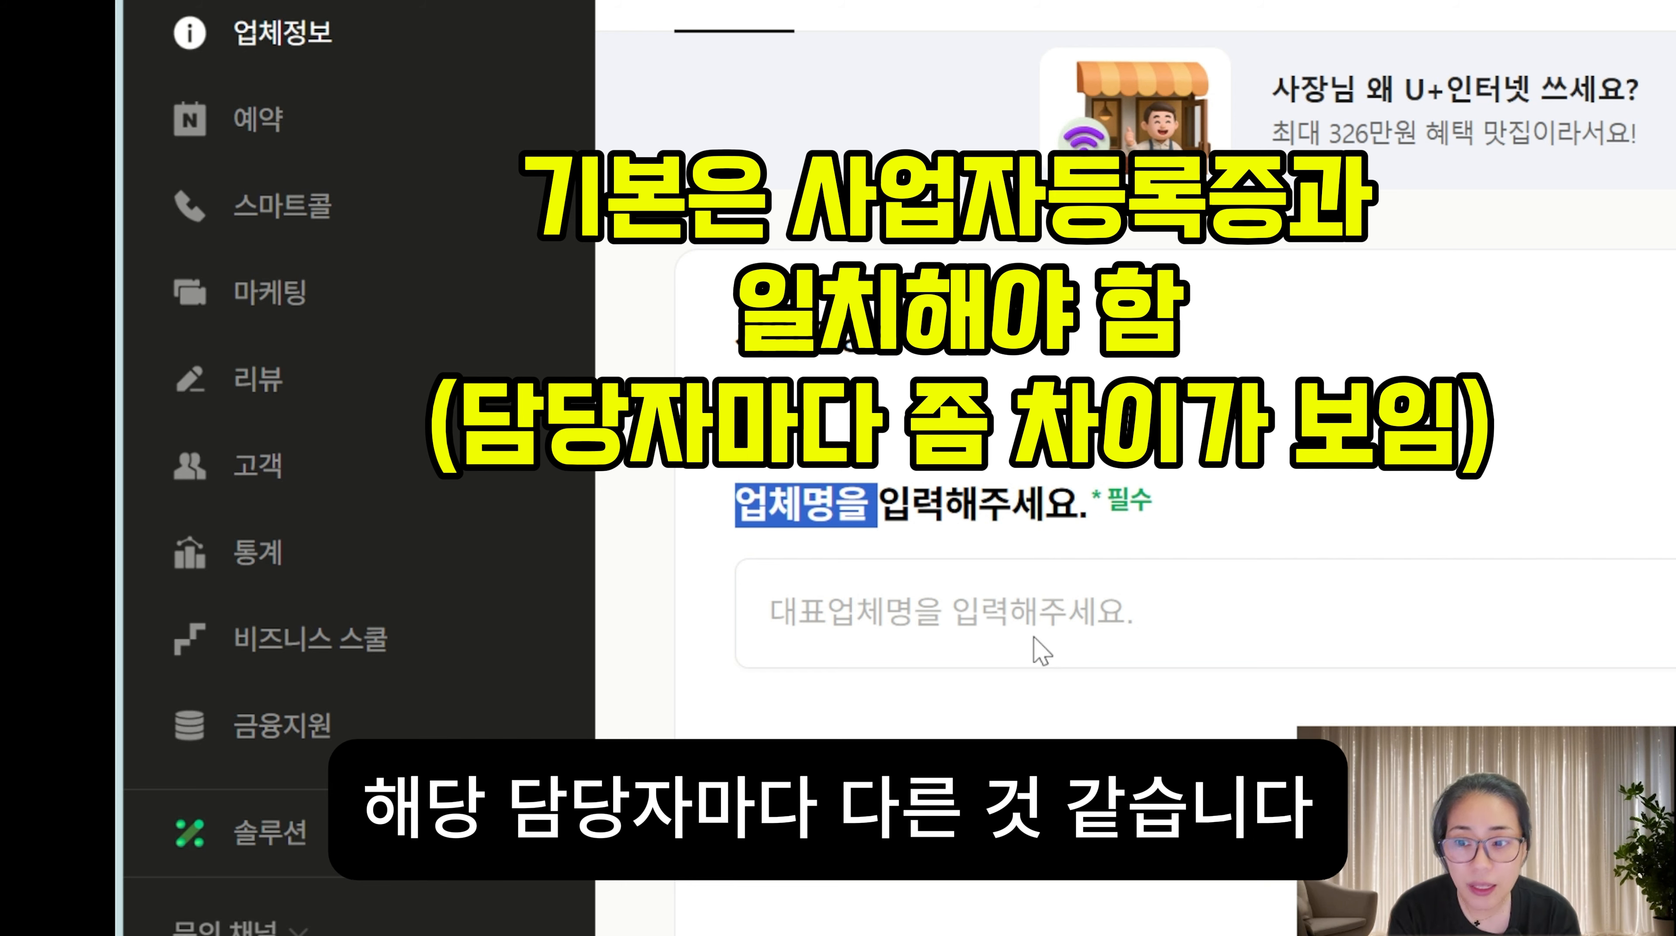
scroll(1042, 652, down, 3)
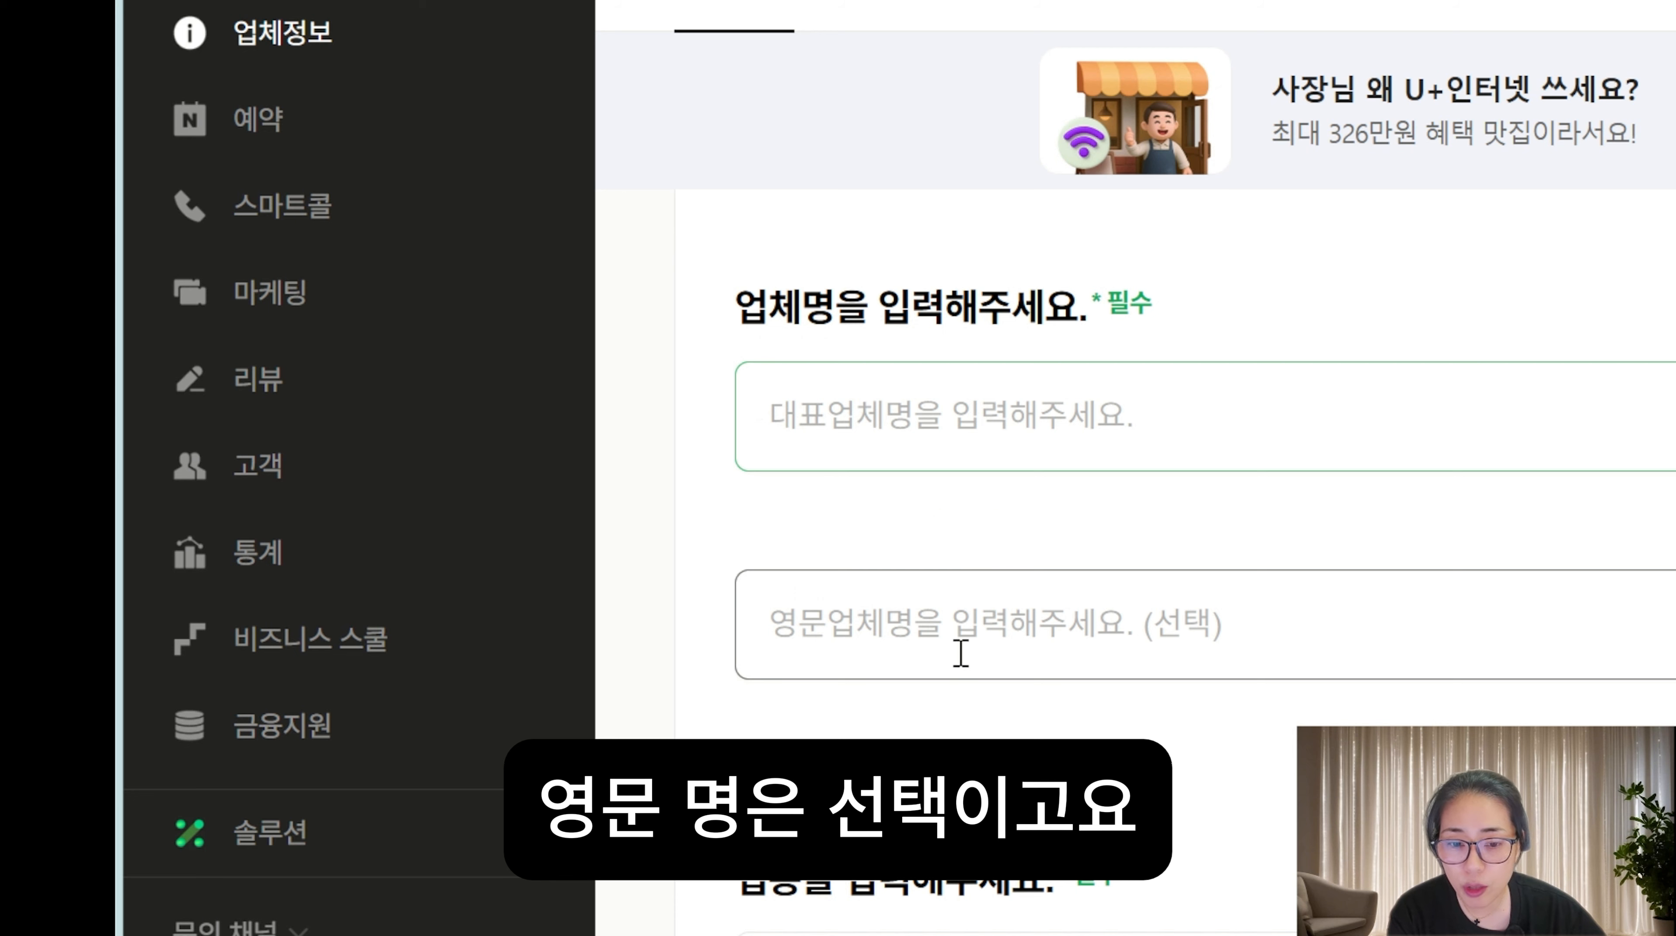
scroll(961, 658, down, 3)
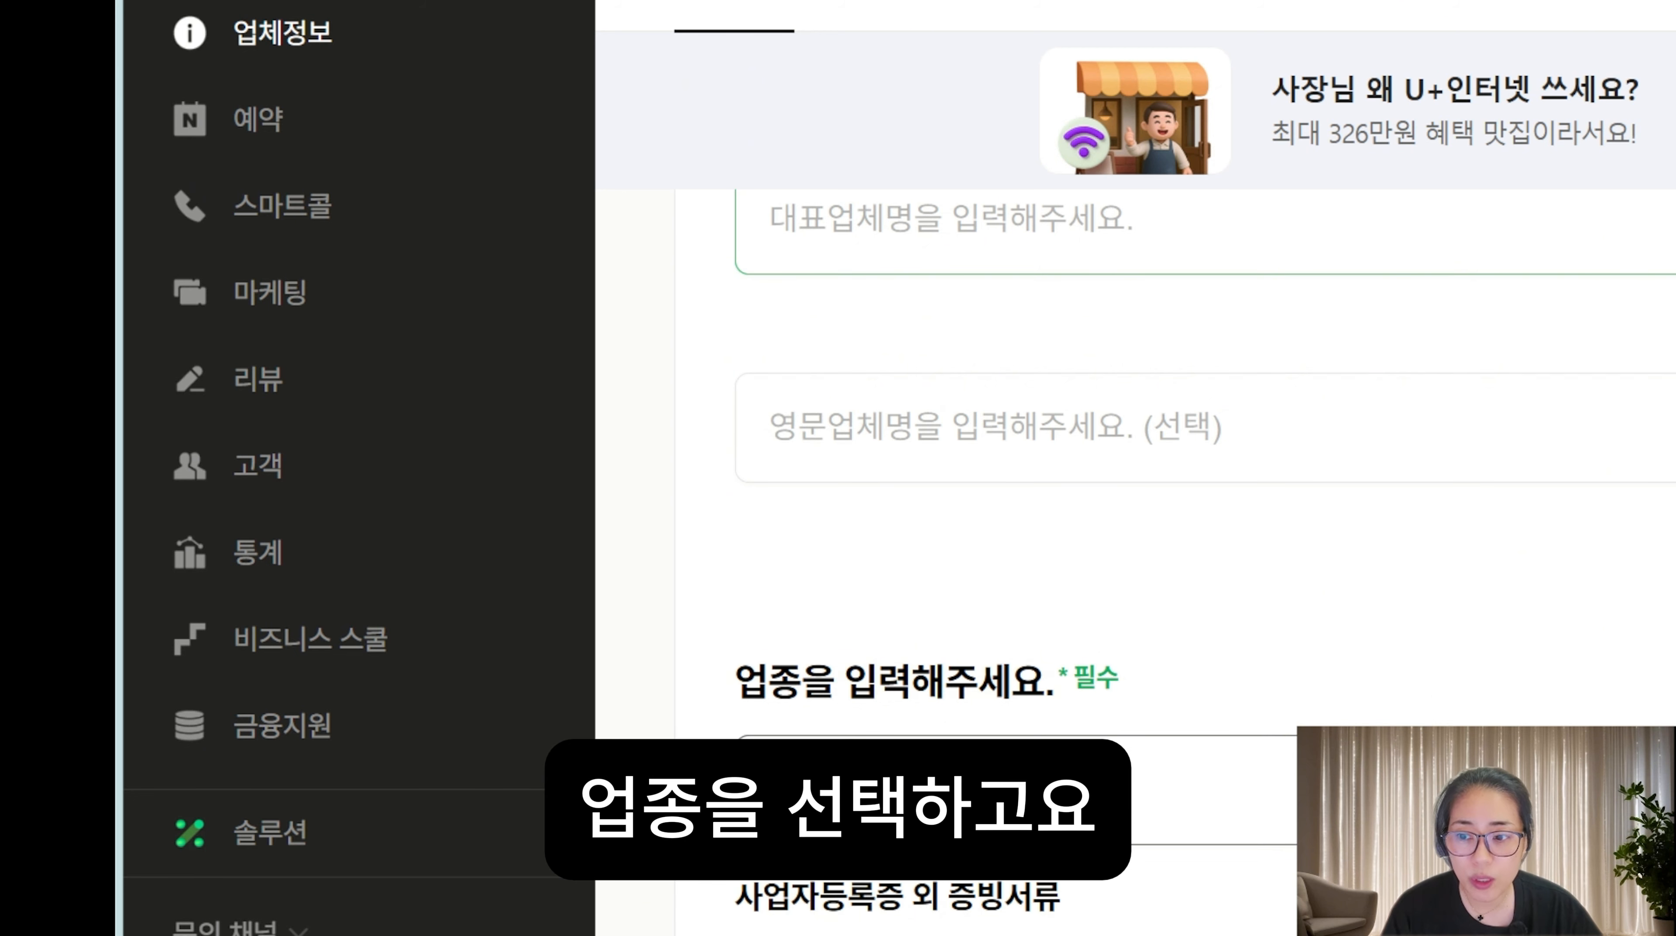
scroll(1173, 459, down, 5)
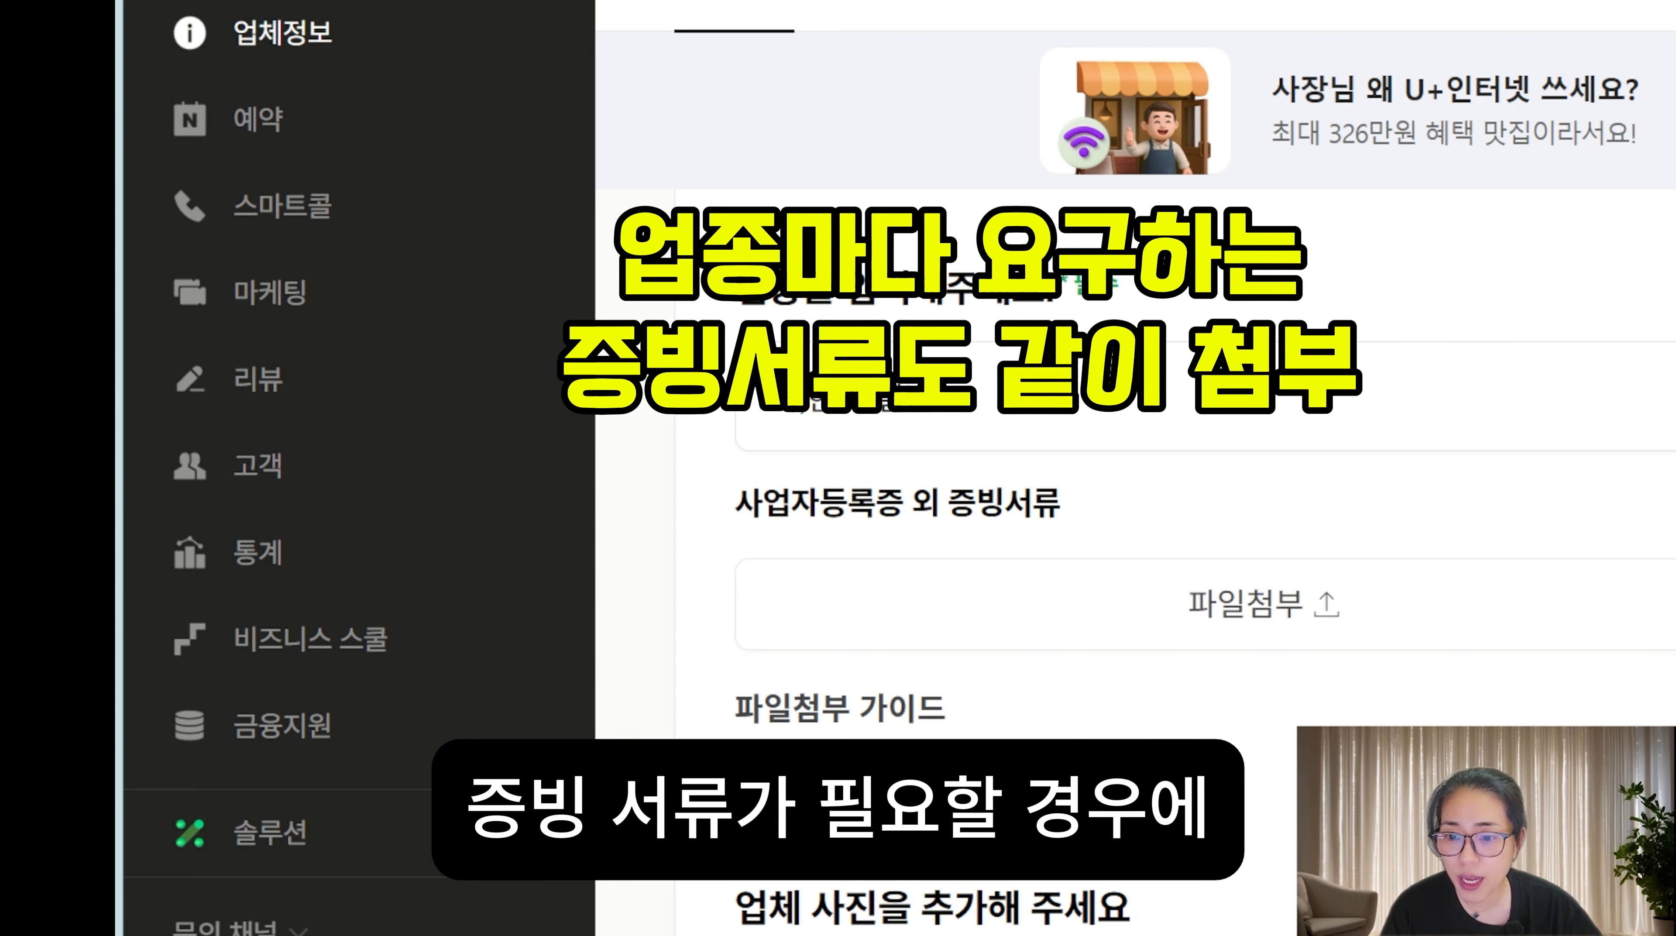
scroll(1133, 524, down, 5)
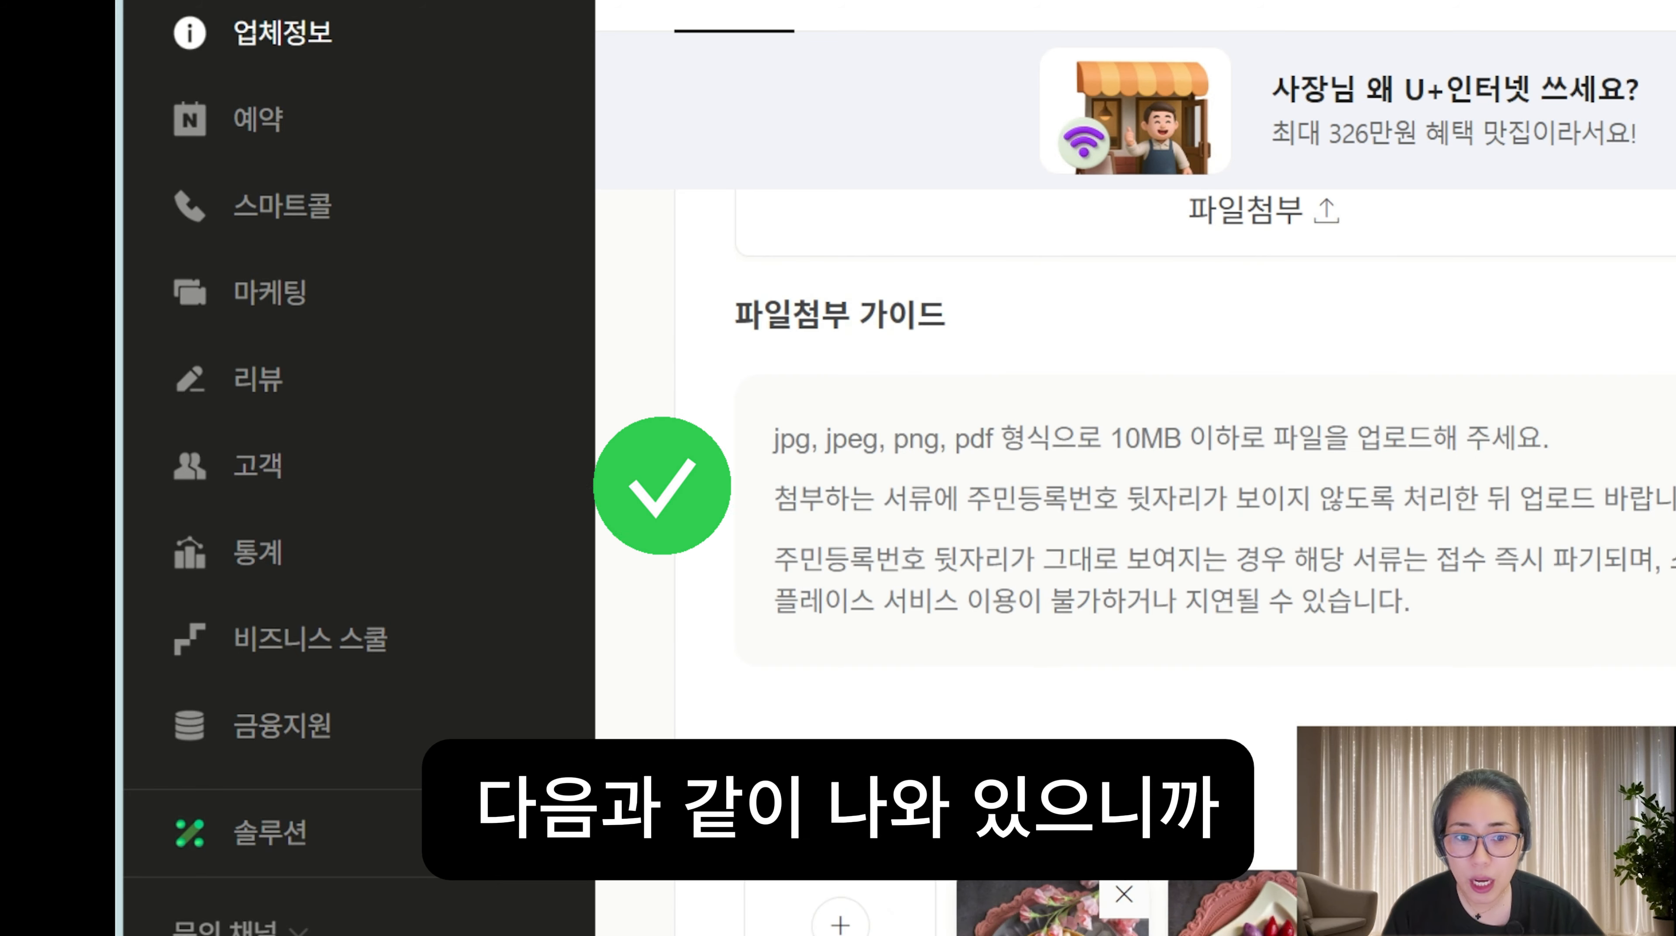
scroll(1115, 621, down, 8)
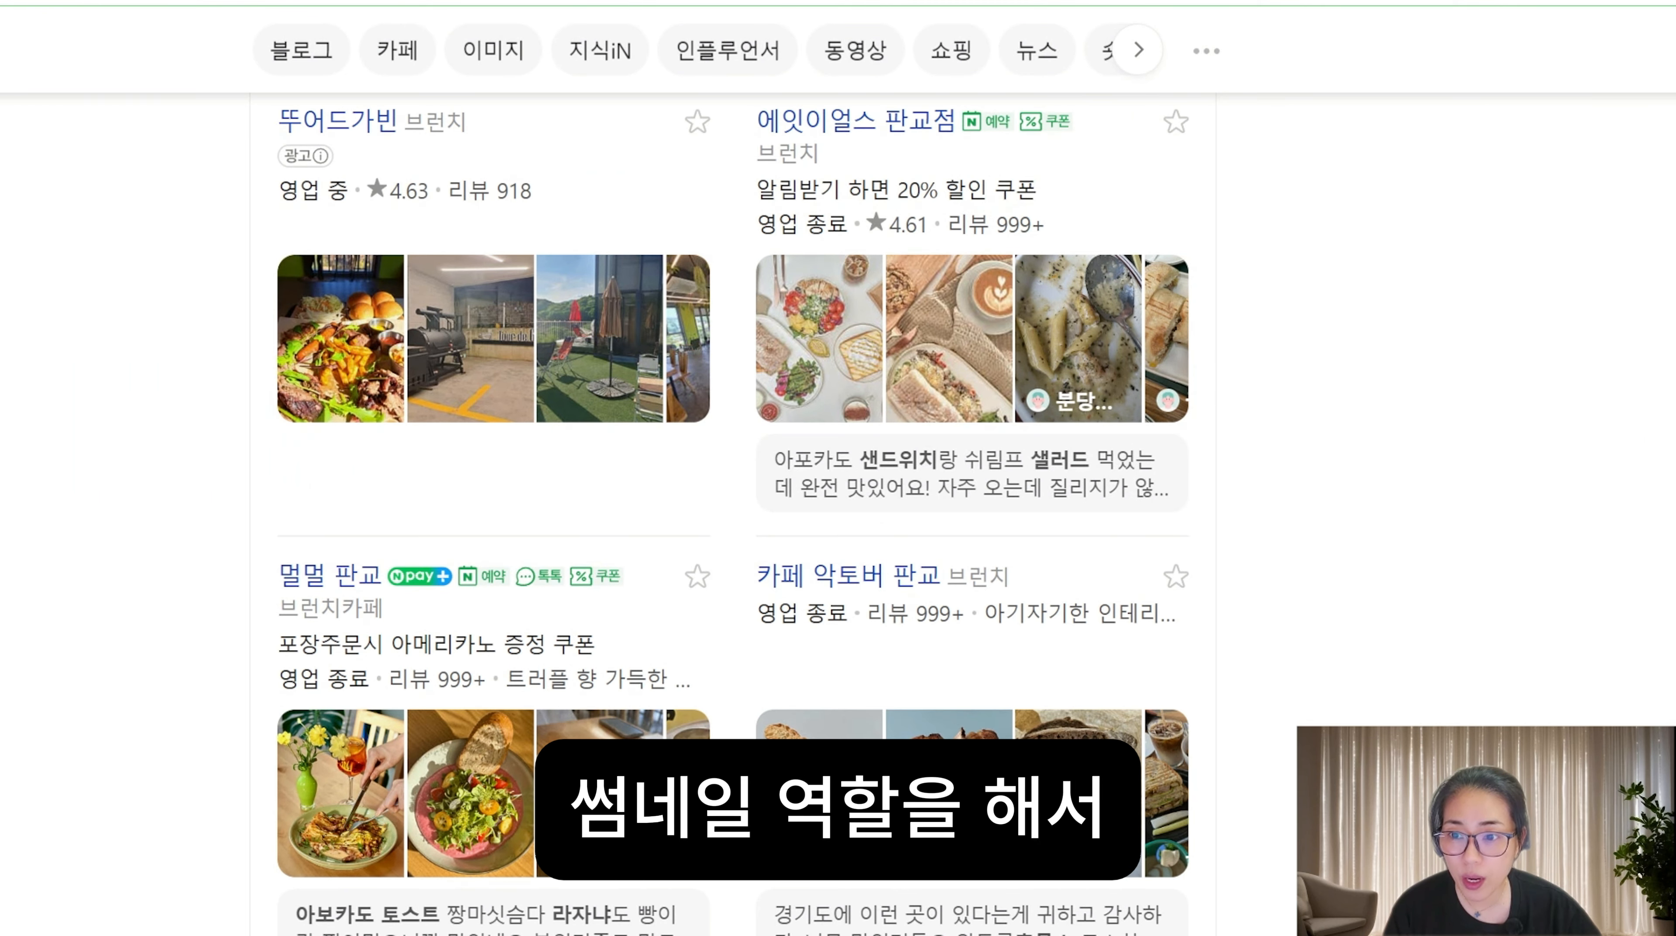
scroll(733, 459, down, 9)
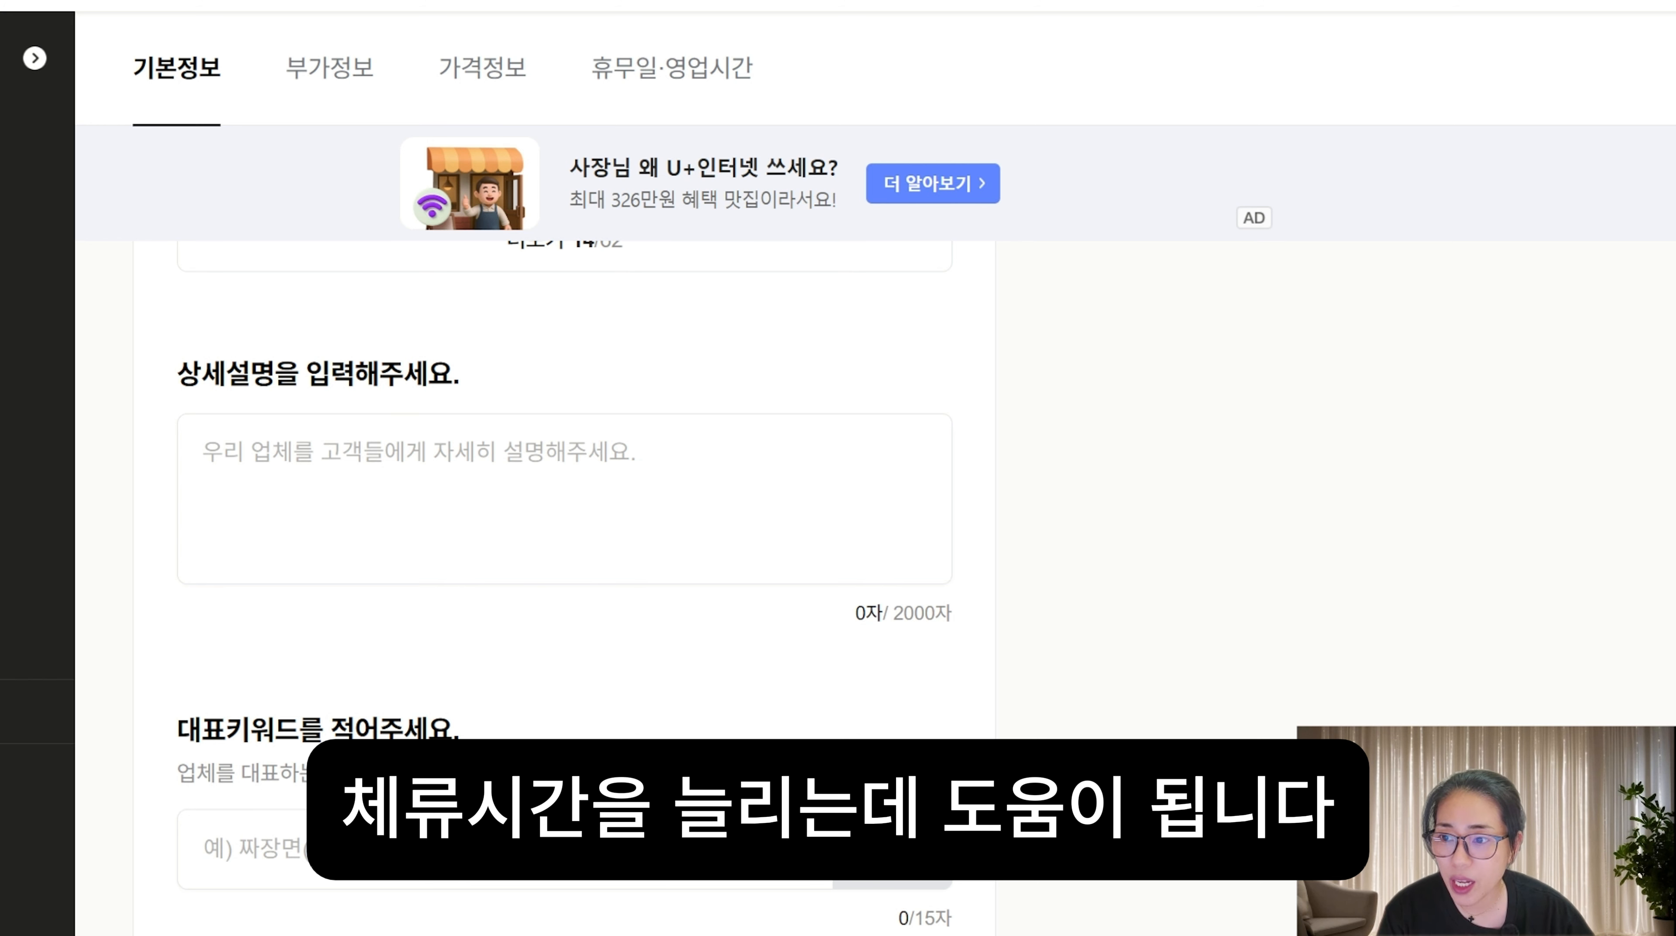
Enter the detailed business description "단체 회식 및 데이트 장소에도 적당합니다. 인원수에 따라 다양한 룸이 준비되어 있어서 조용하고 프라이빗한 식사를 즐기기에 좋습니다.".
drag(855, 613, 956, 613)
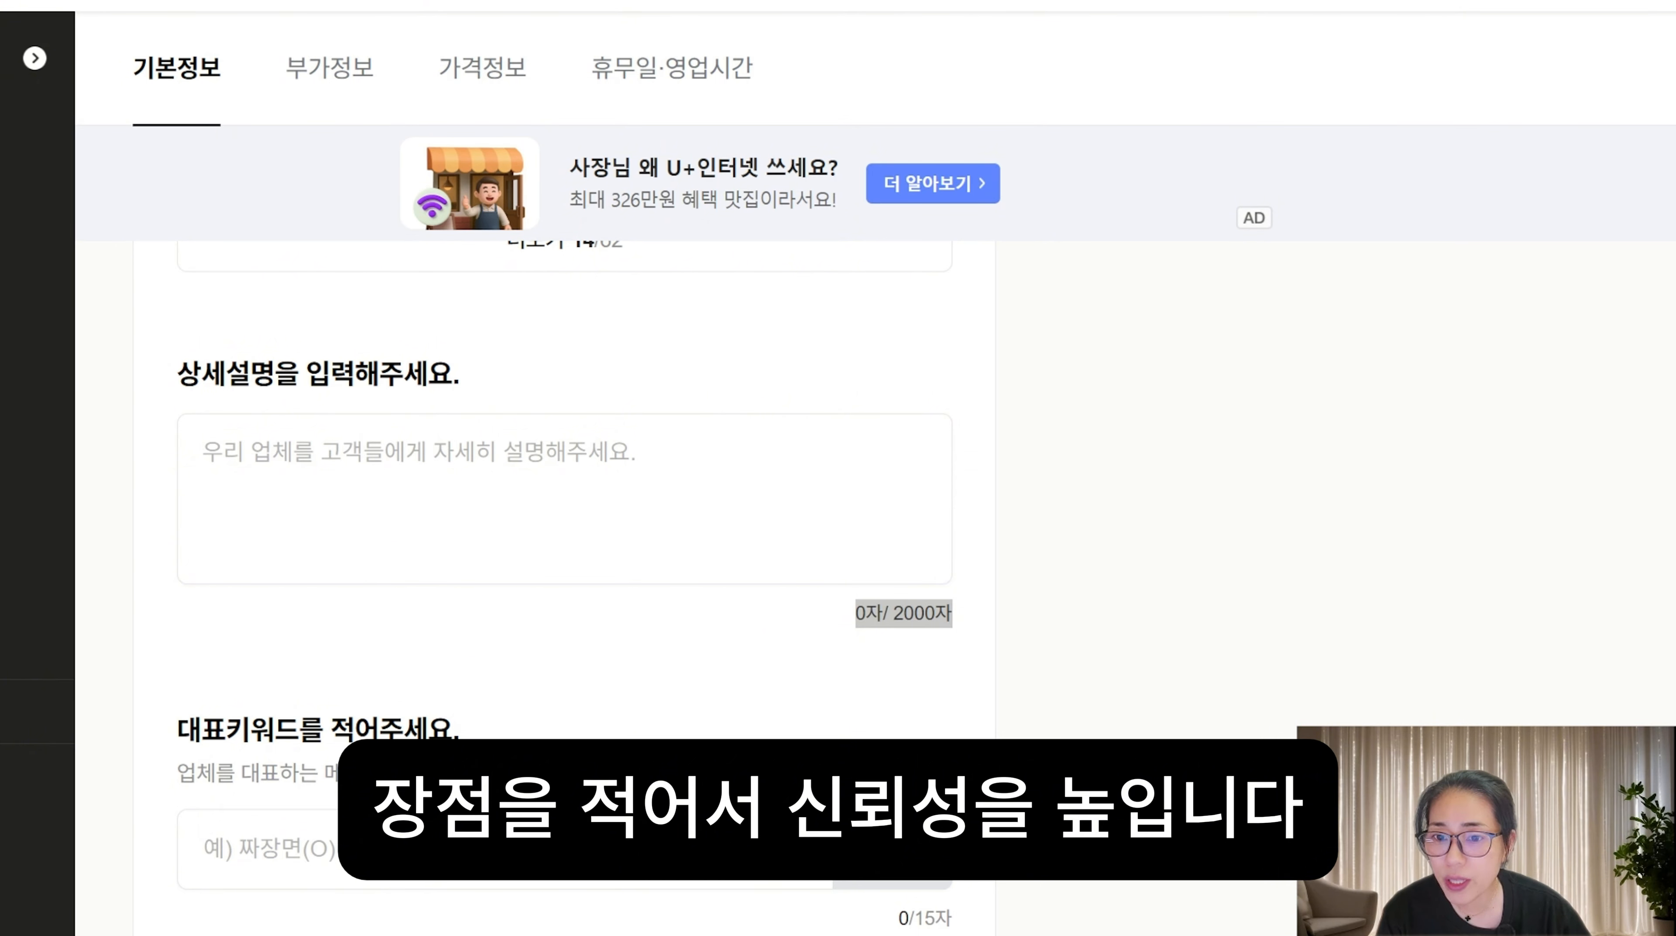
click(254, 458)
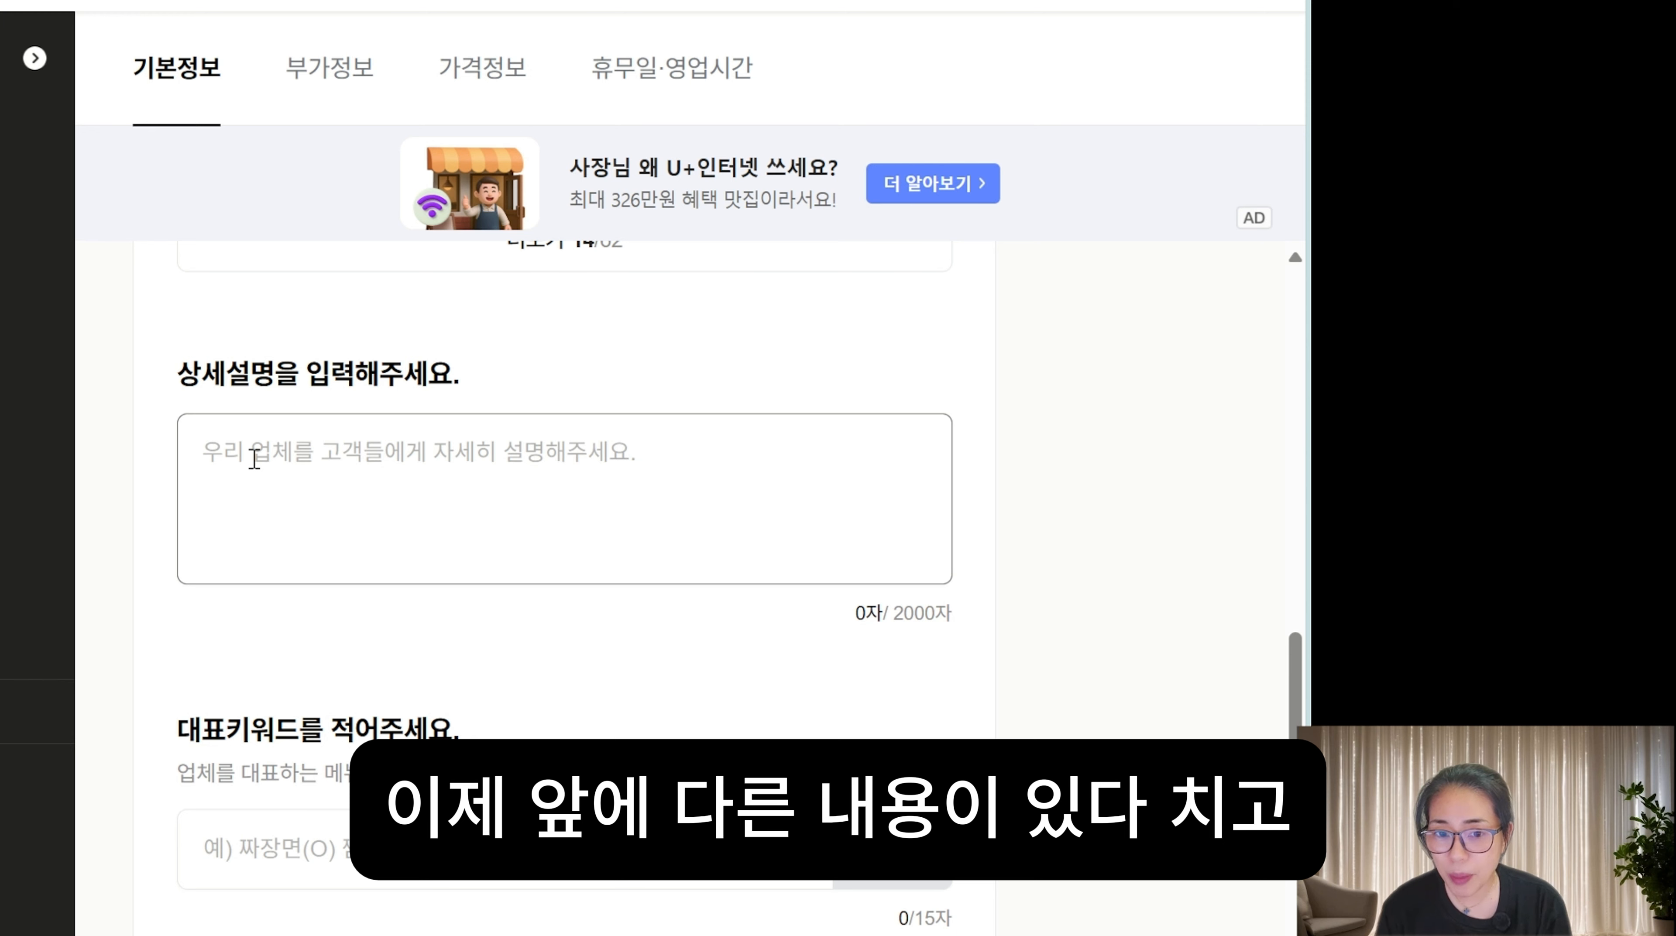
text(단체 회)
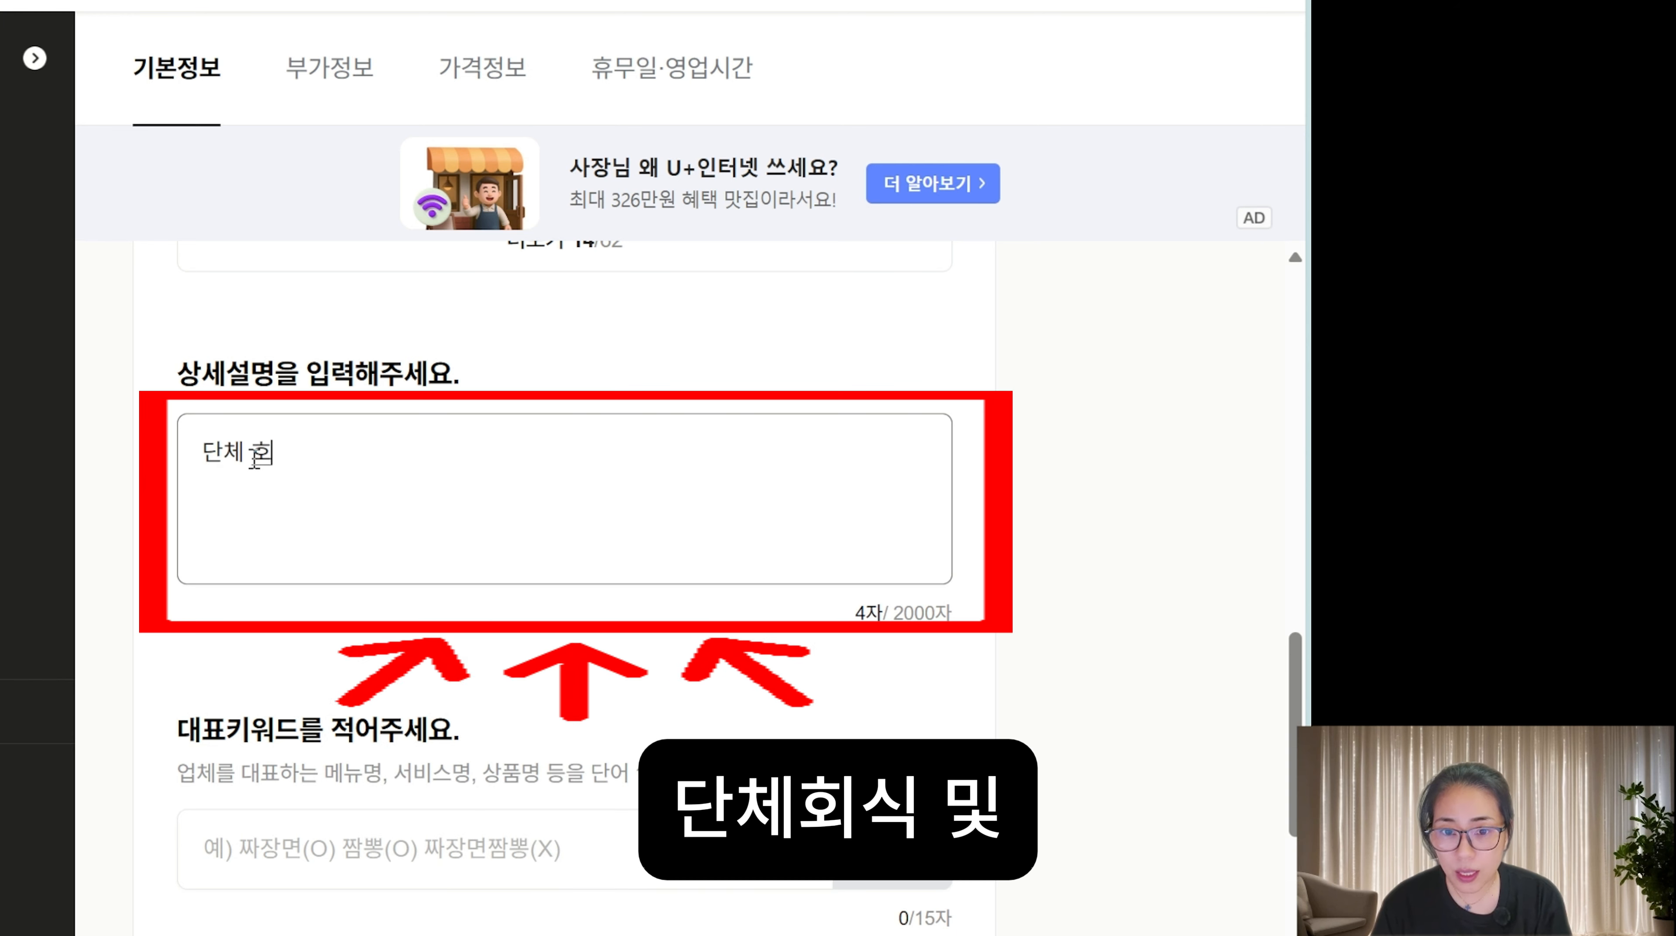
text(식 및 데이트 지)
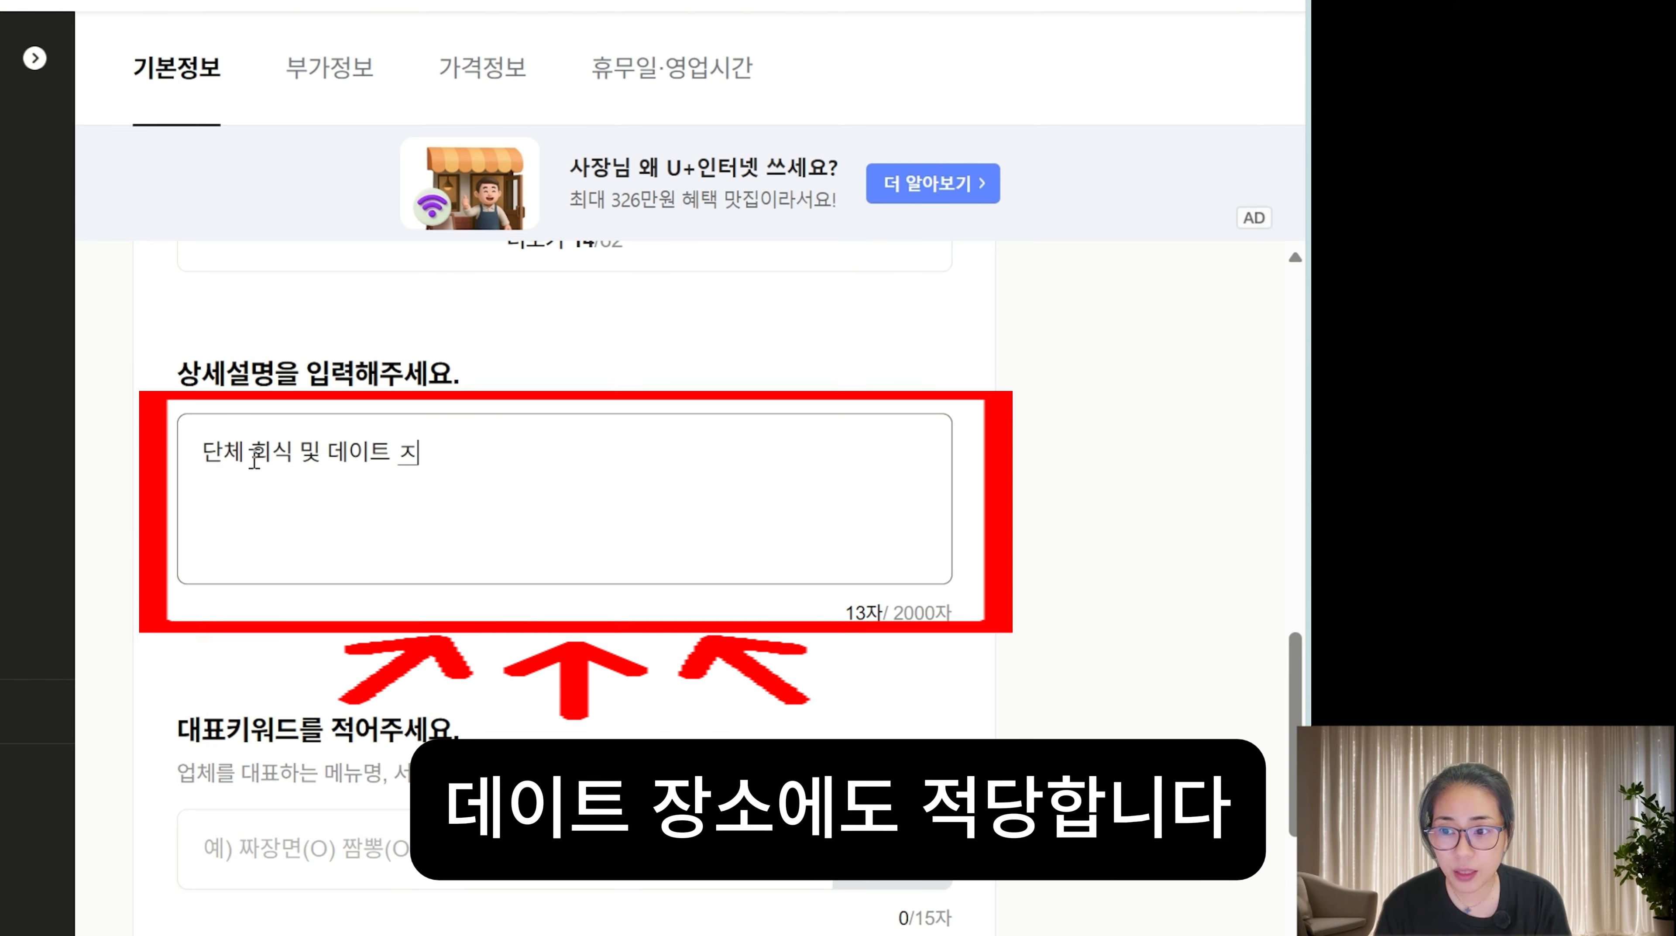
key(BackSpace)
text(장소에도 적당합니)
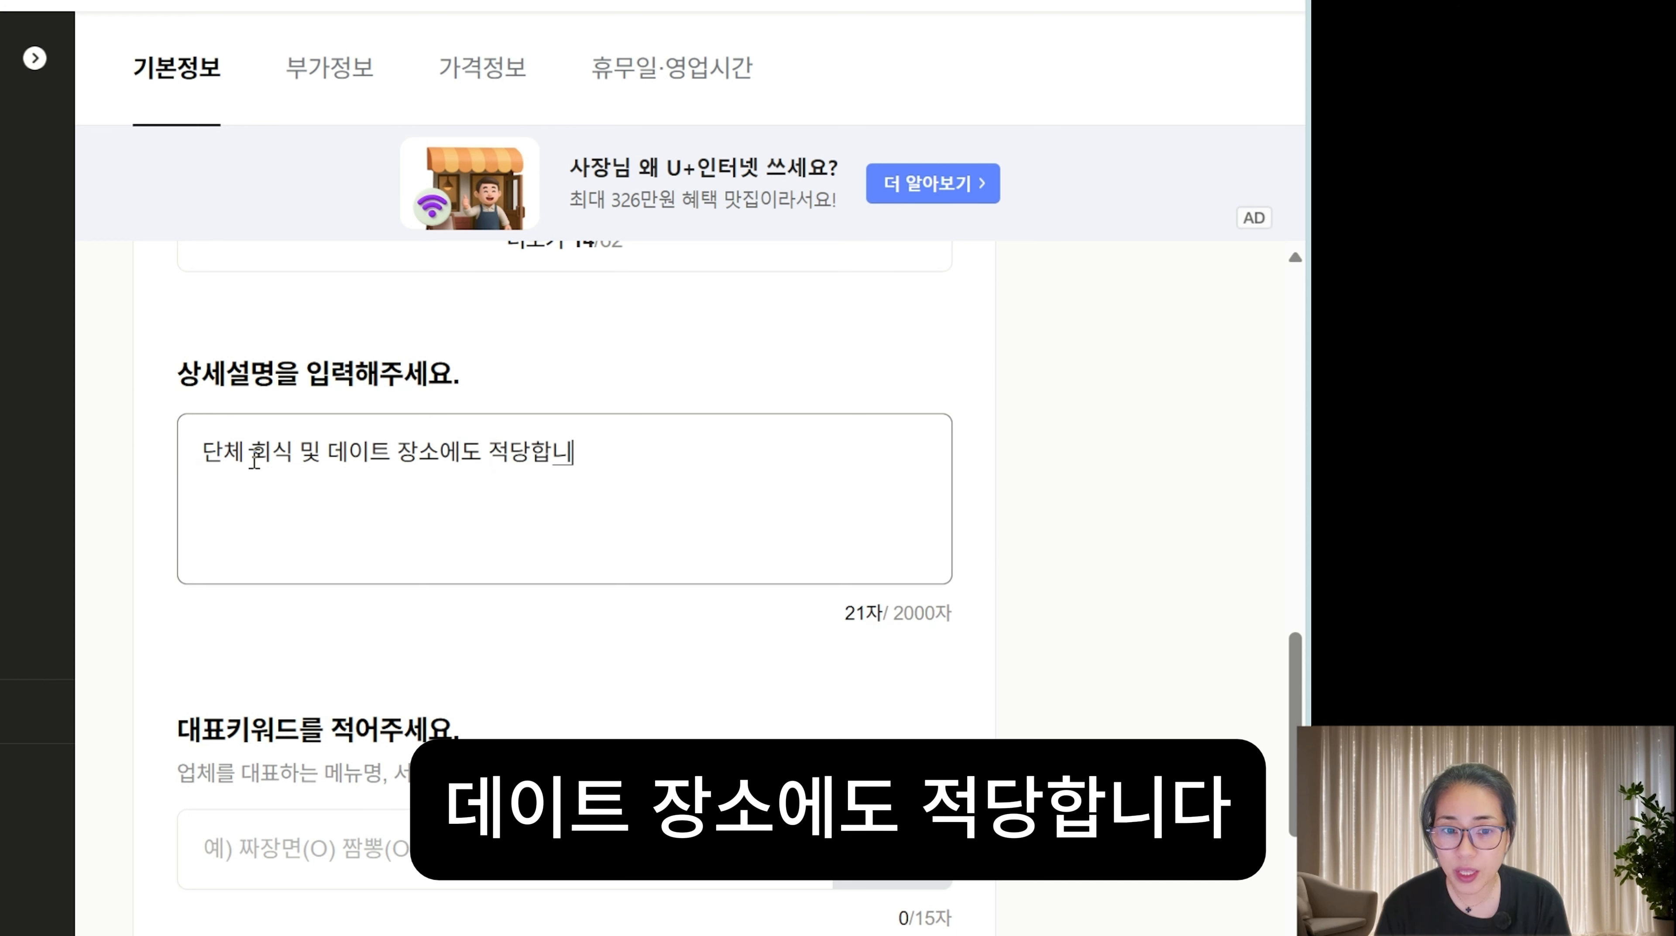
text(다. 인원수에 따)
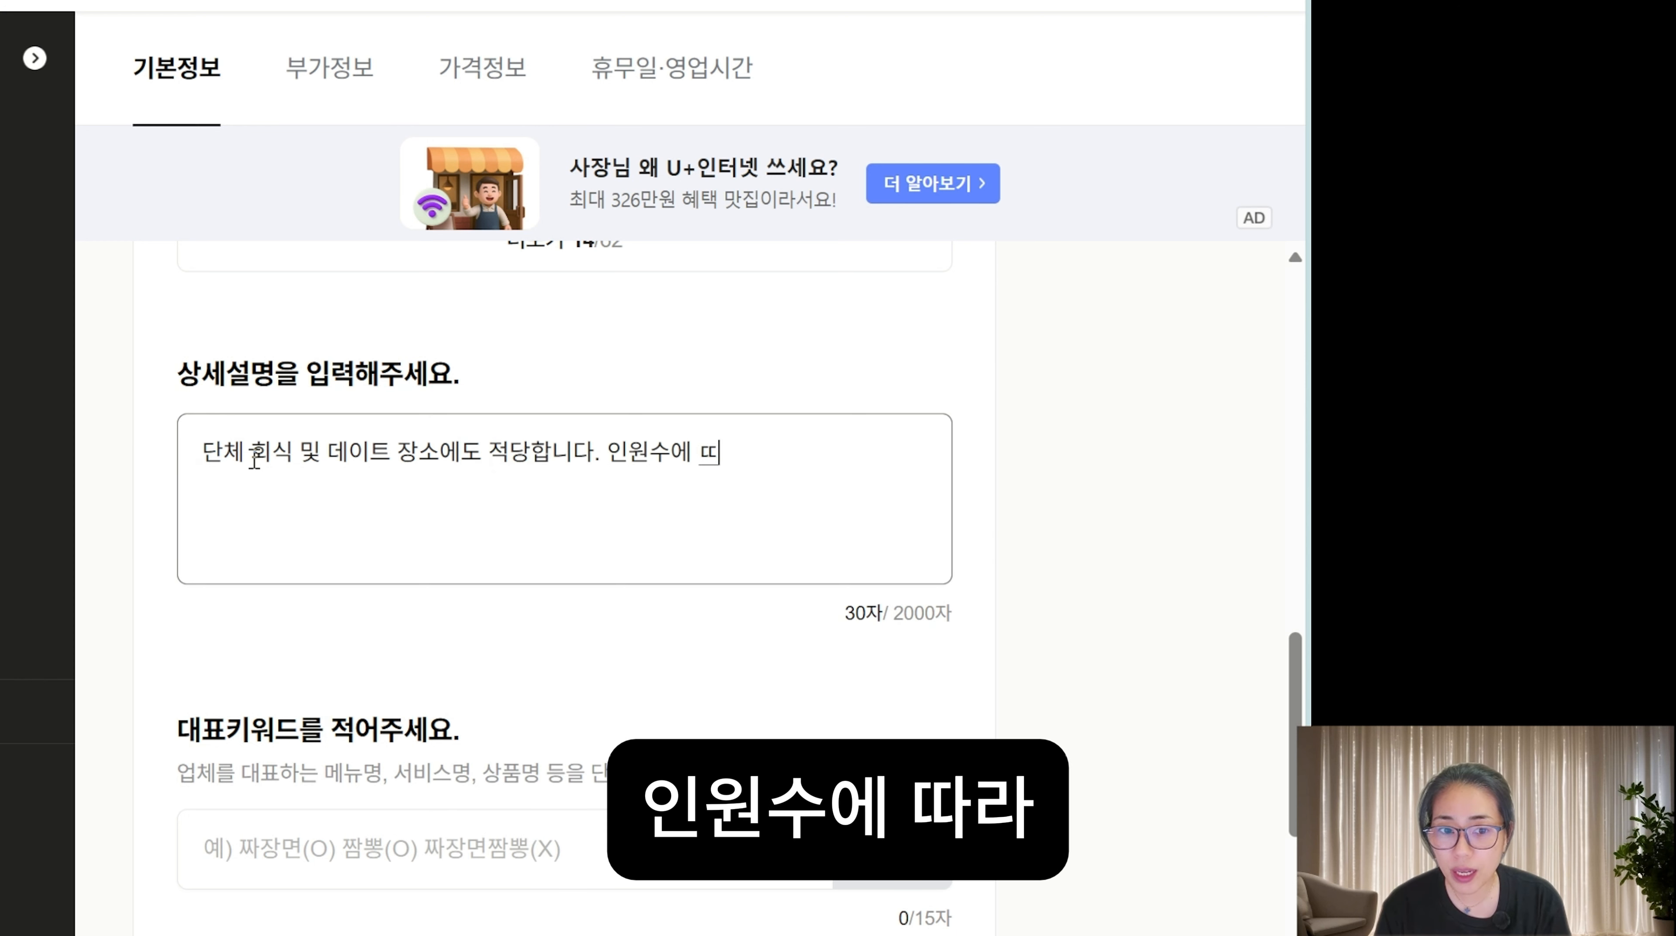
text(라 다양한 룸이 )
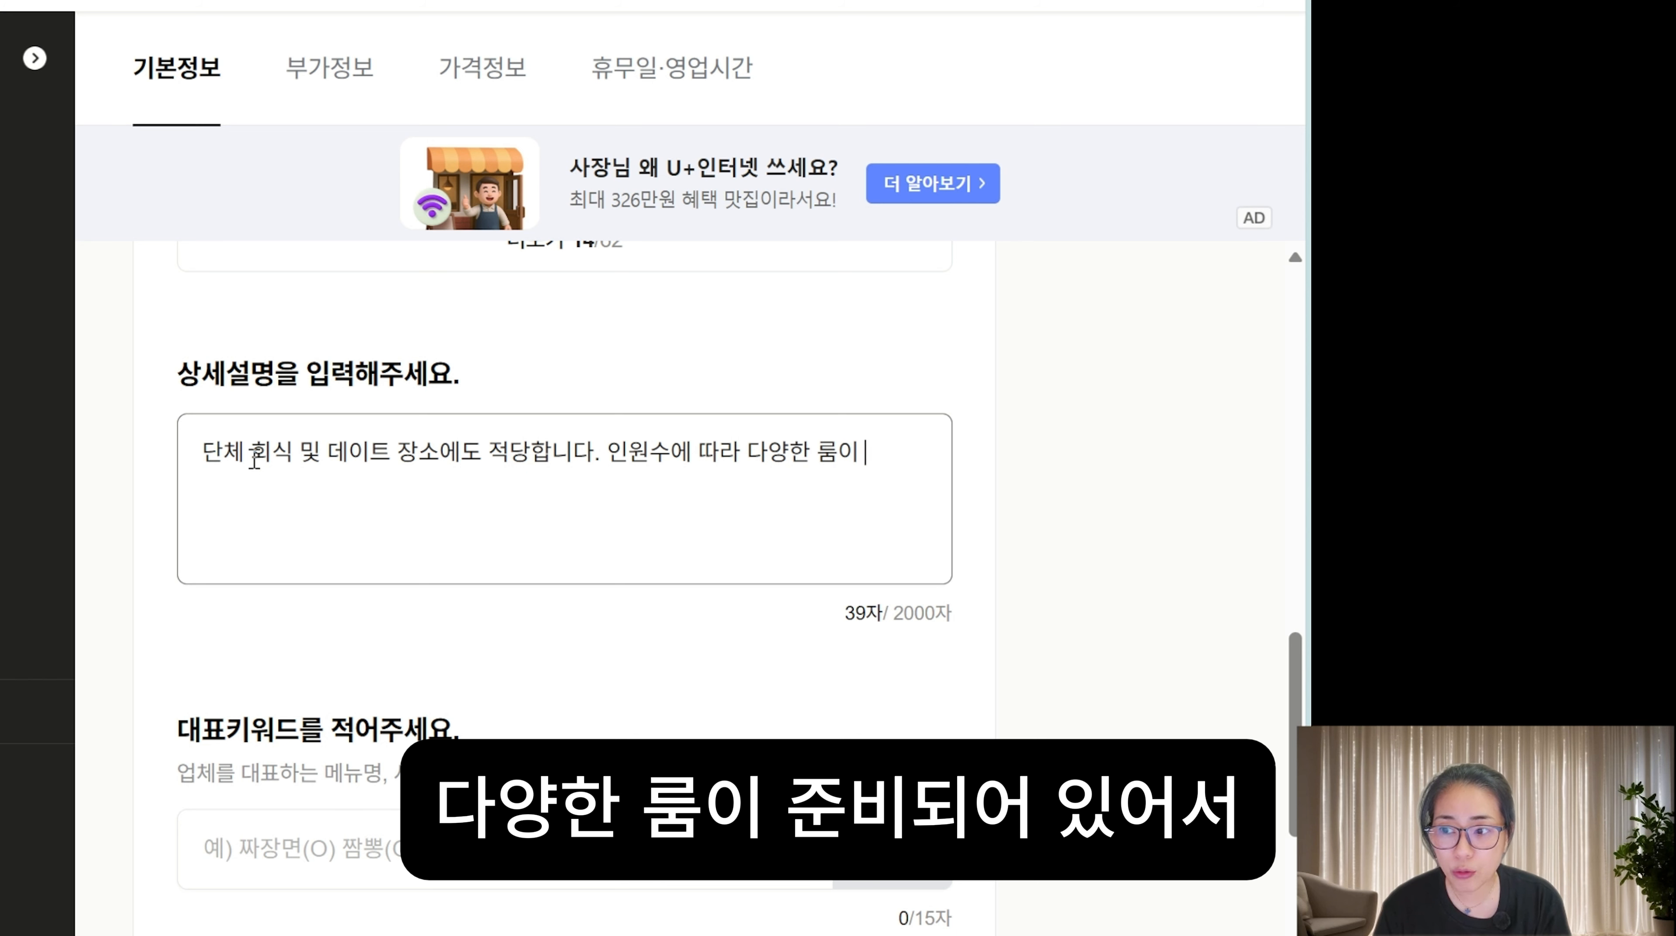
text(준비되어 있어서 지)
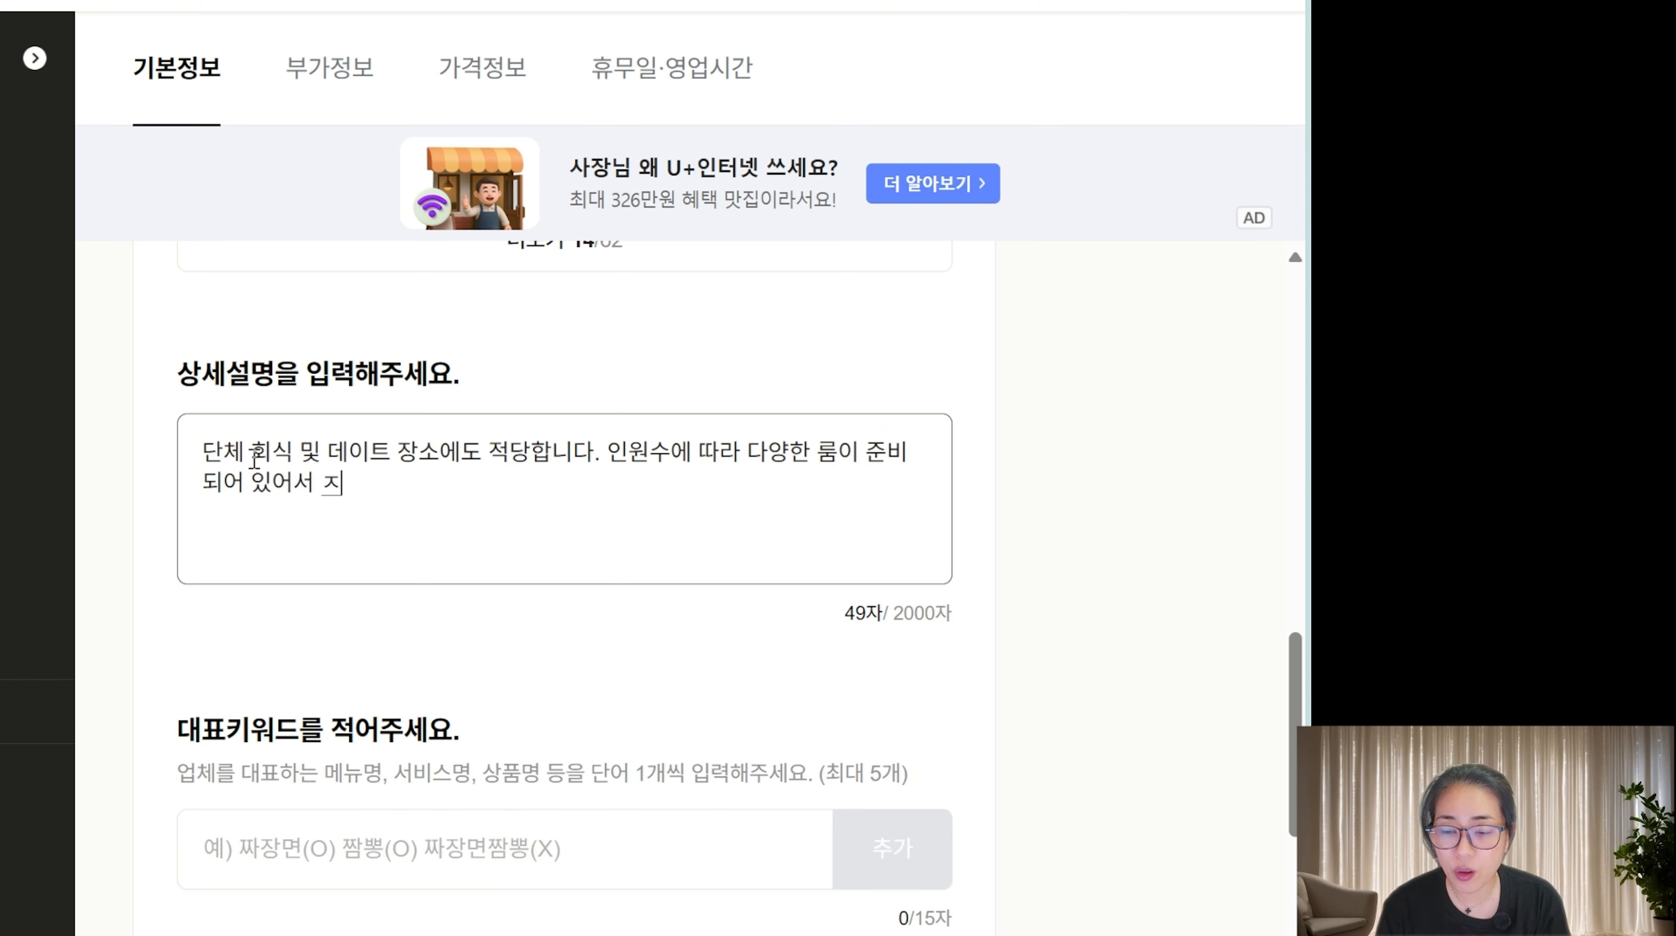
key(BackSpace)
text(조용하고 프라이빗ㅎ)
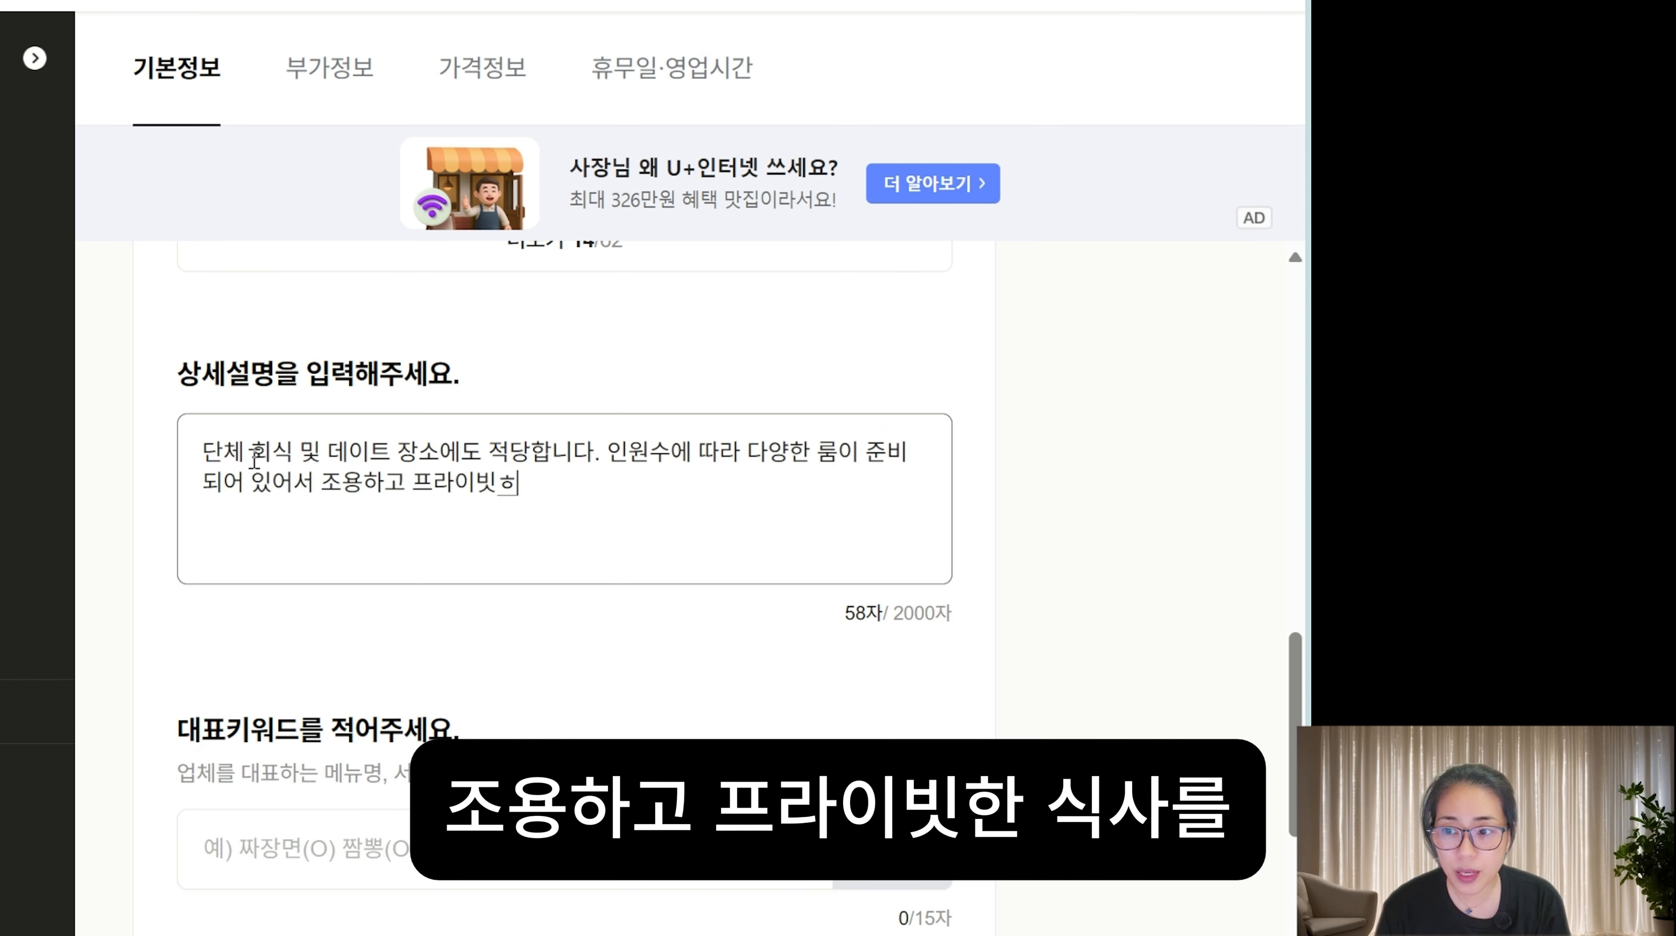
key(BackSpace)
text(한 식사를 즐기깅)
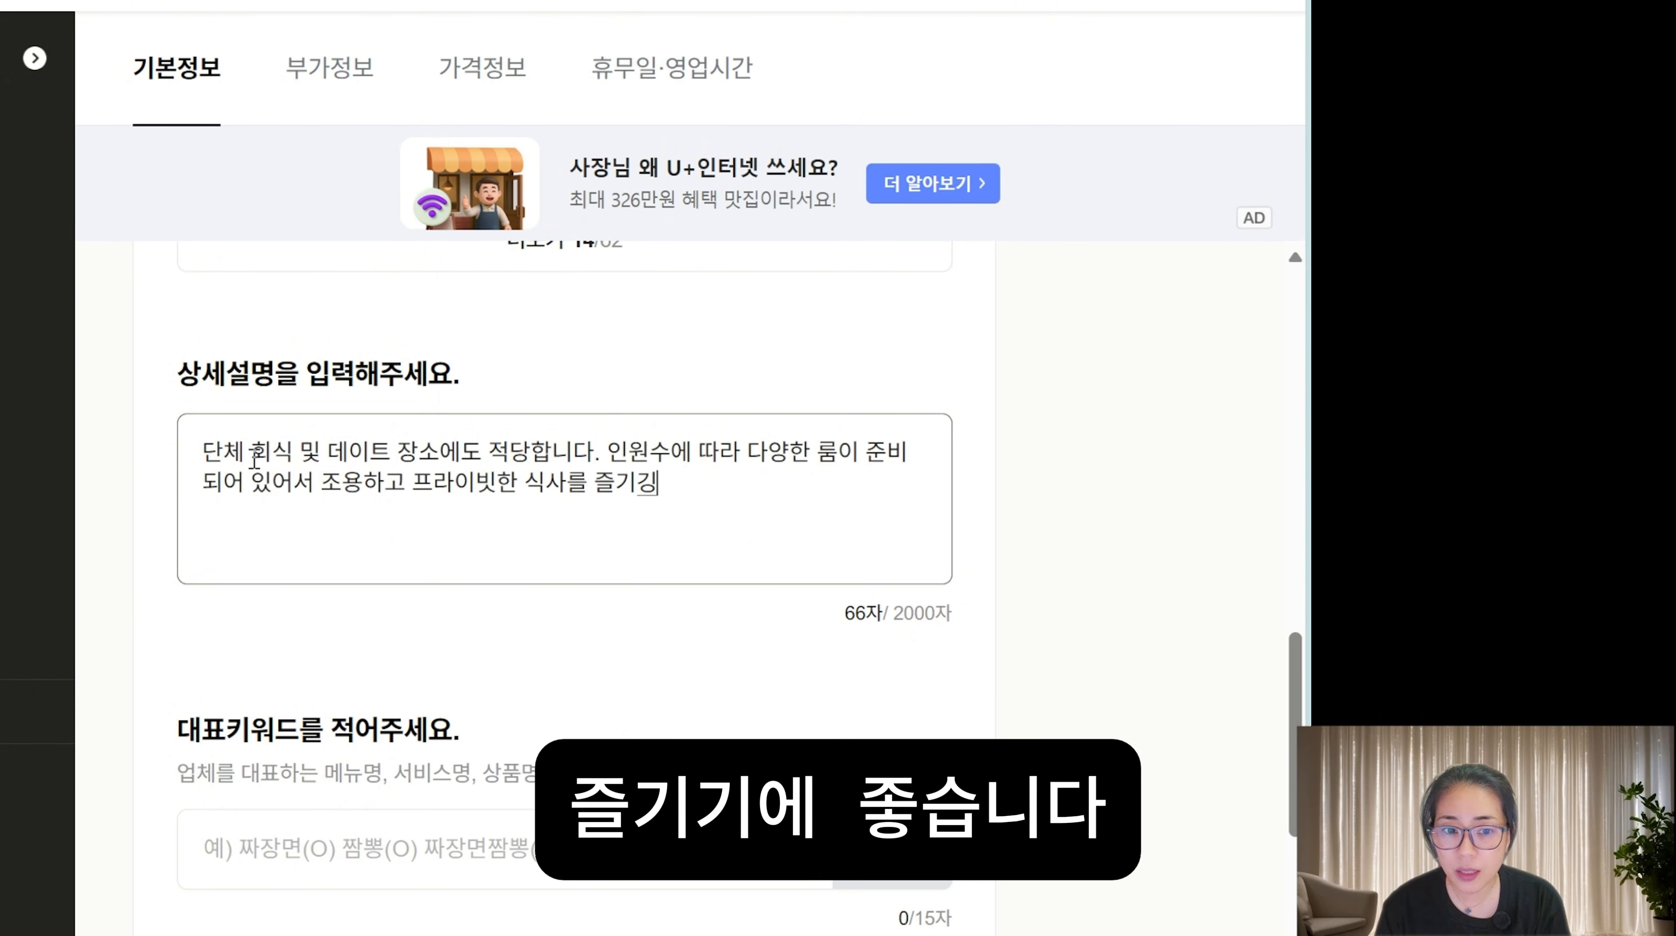
key(BackSpace)
text(기에 좋습니다.)
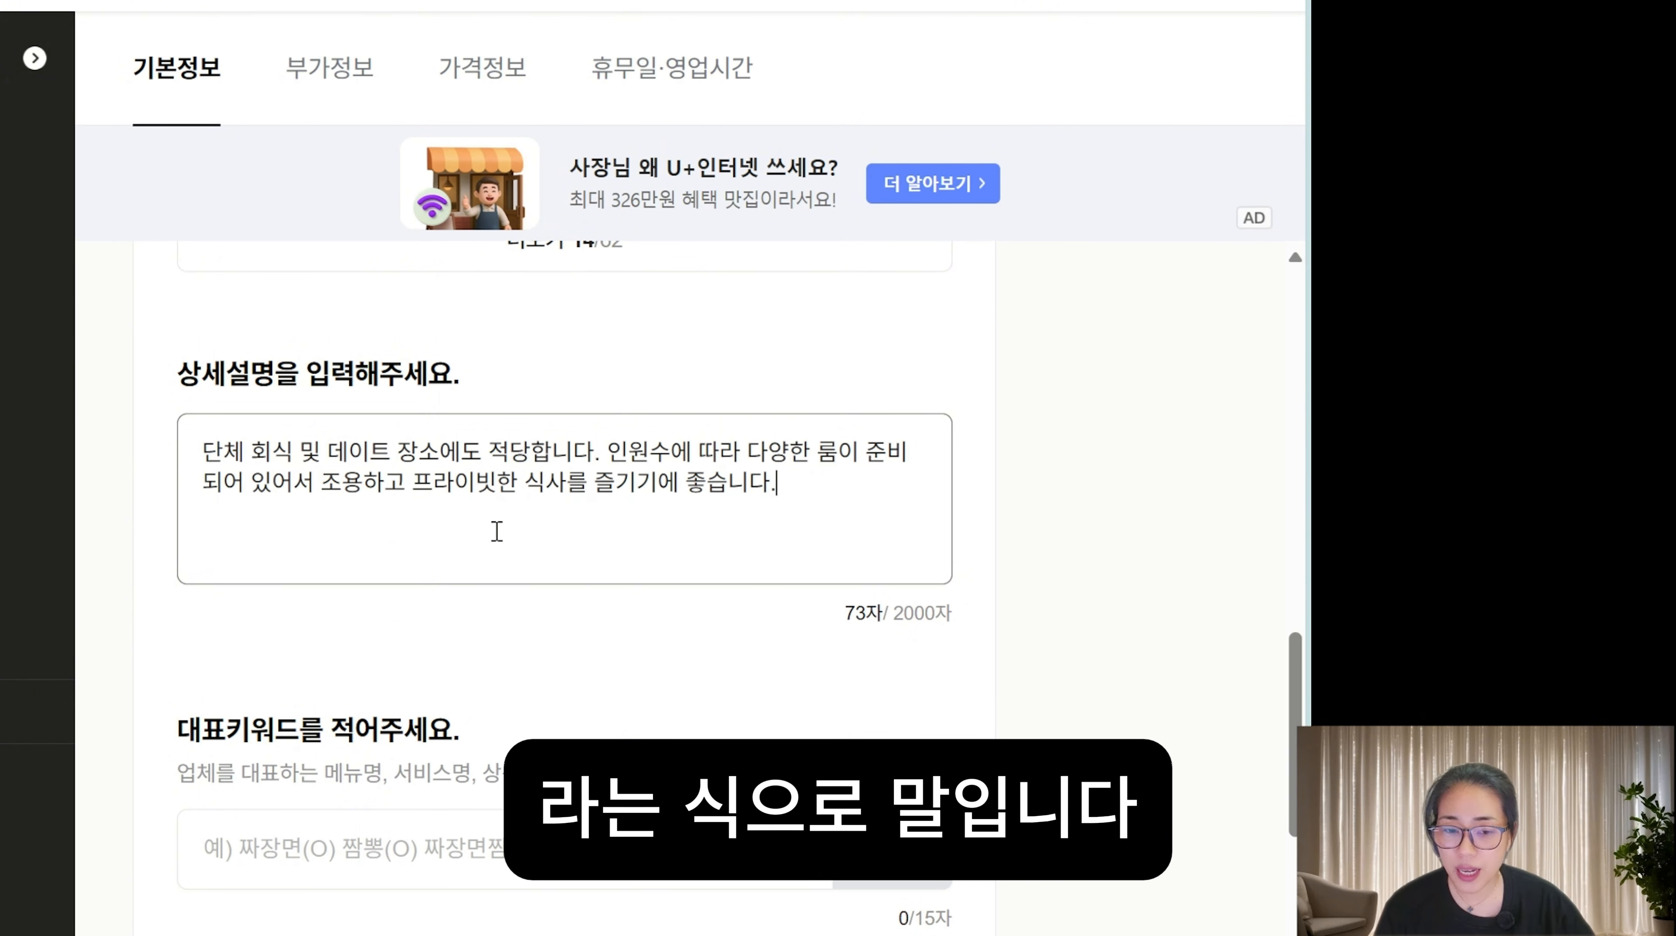
Review the representative keyword, phone number, address and map location sections of the basic business information.
scroll(482, 528, down, 4)
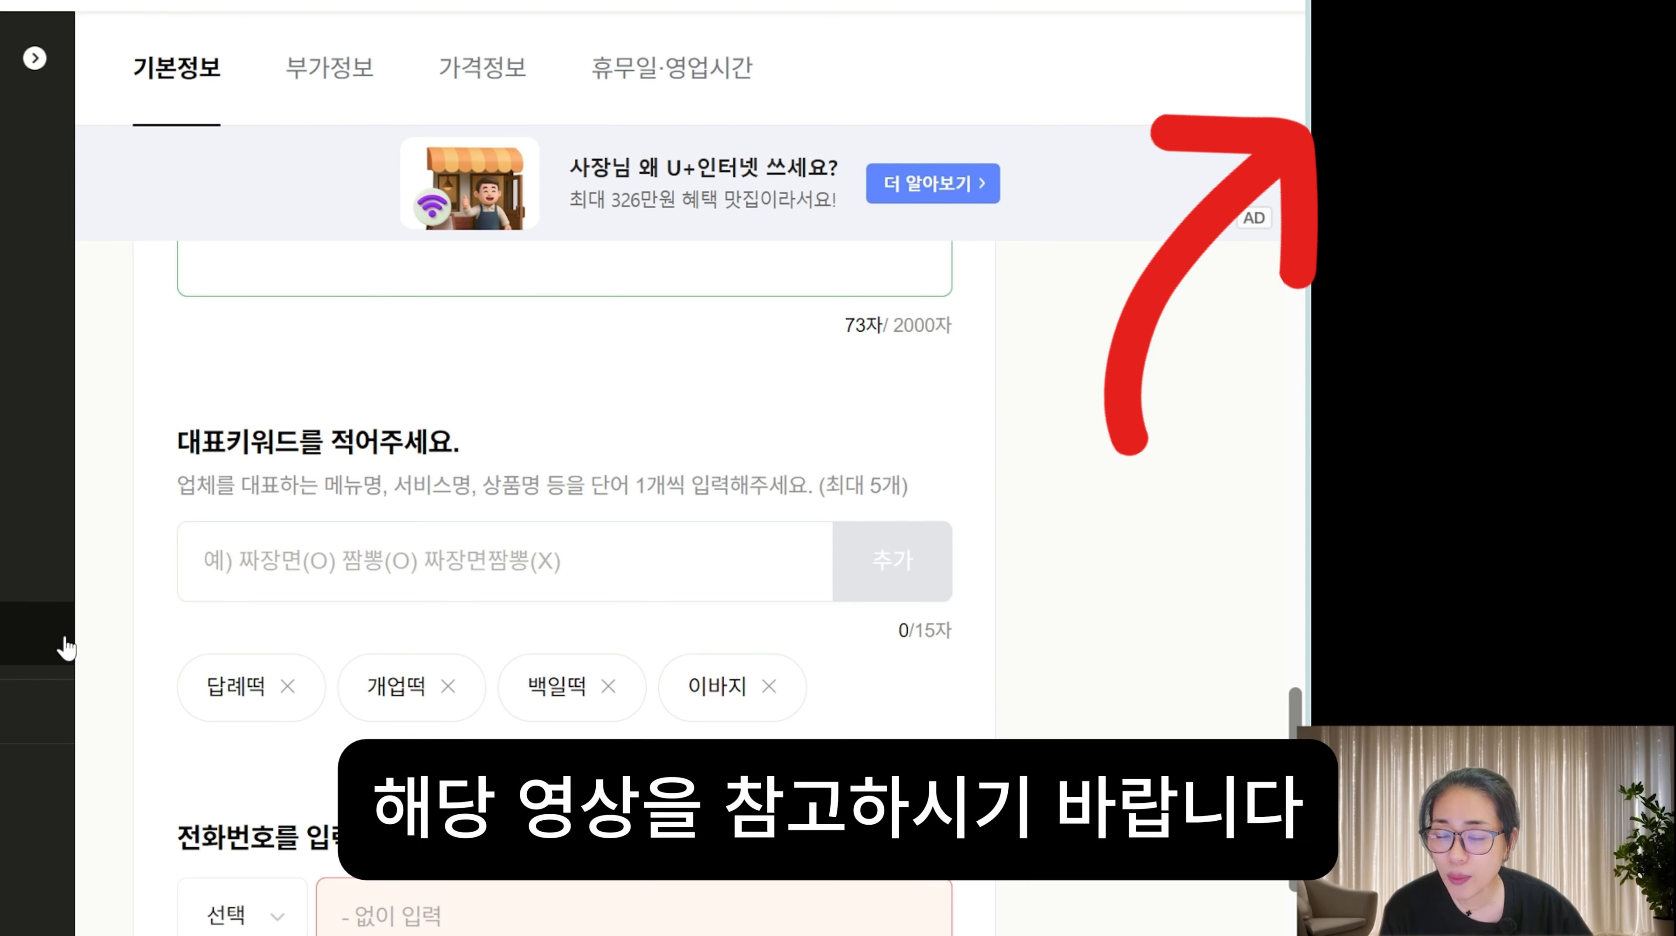
scroll(675, 668, down, 8)
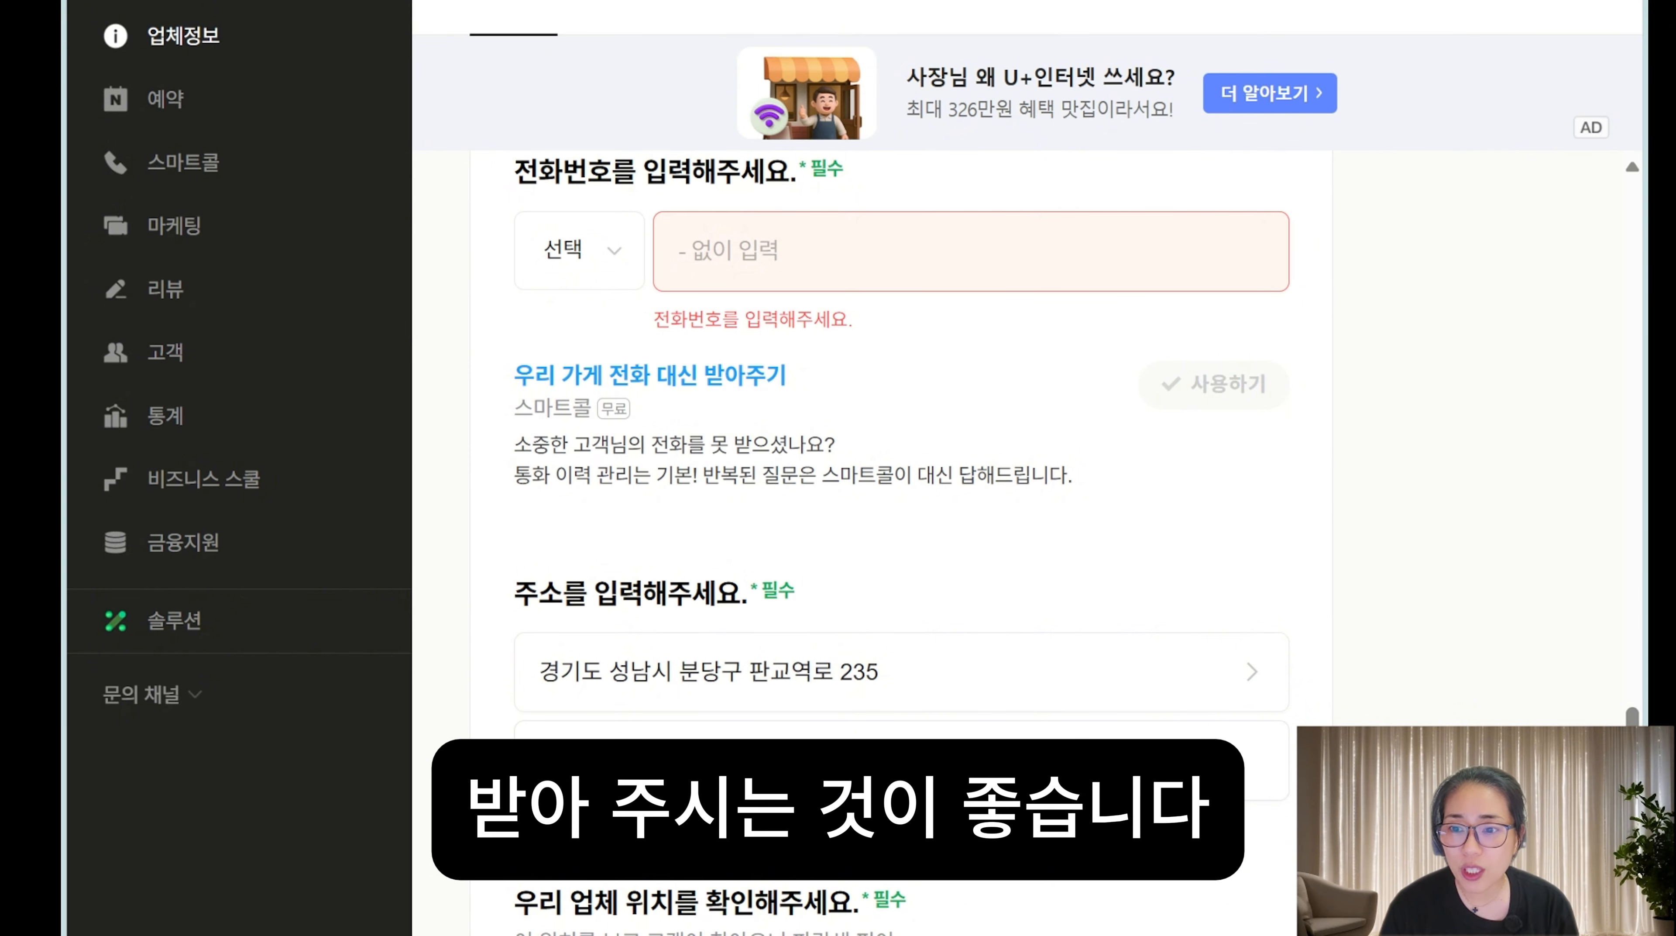
scroll(901, 525, down, 4)
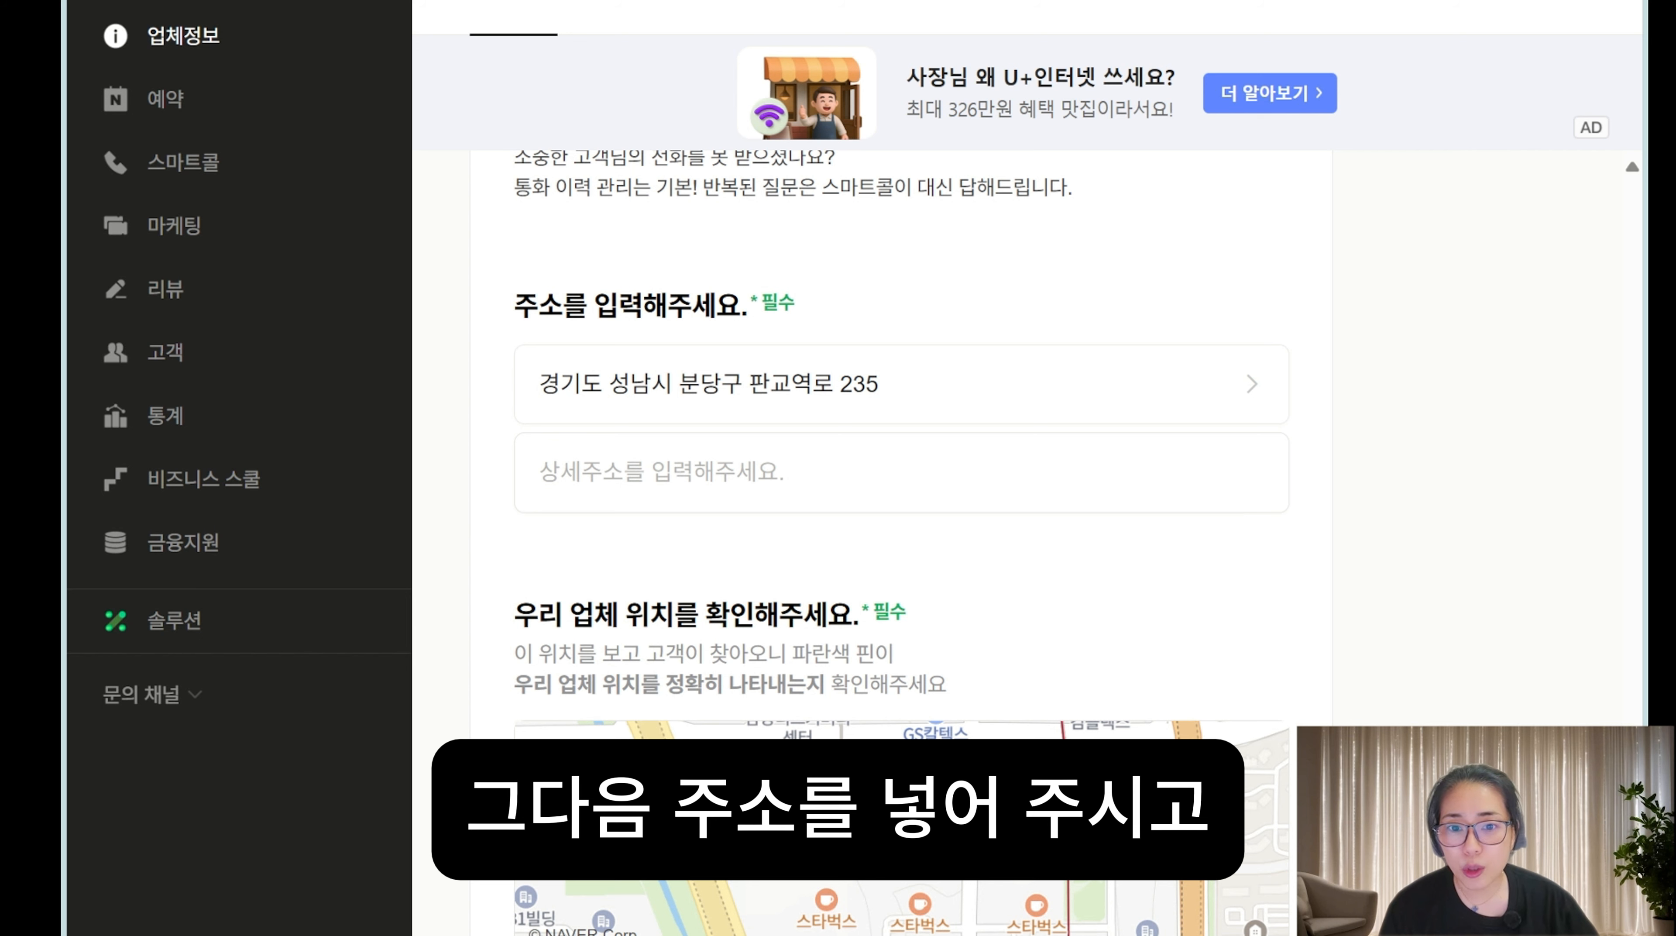
scroll(901, 524, down, 2)
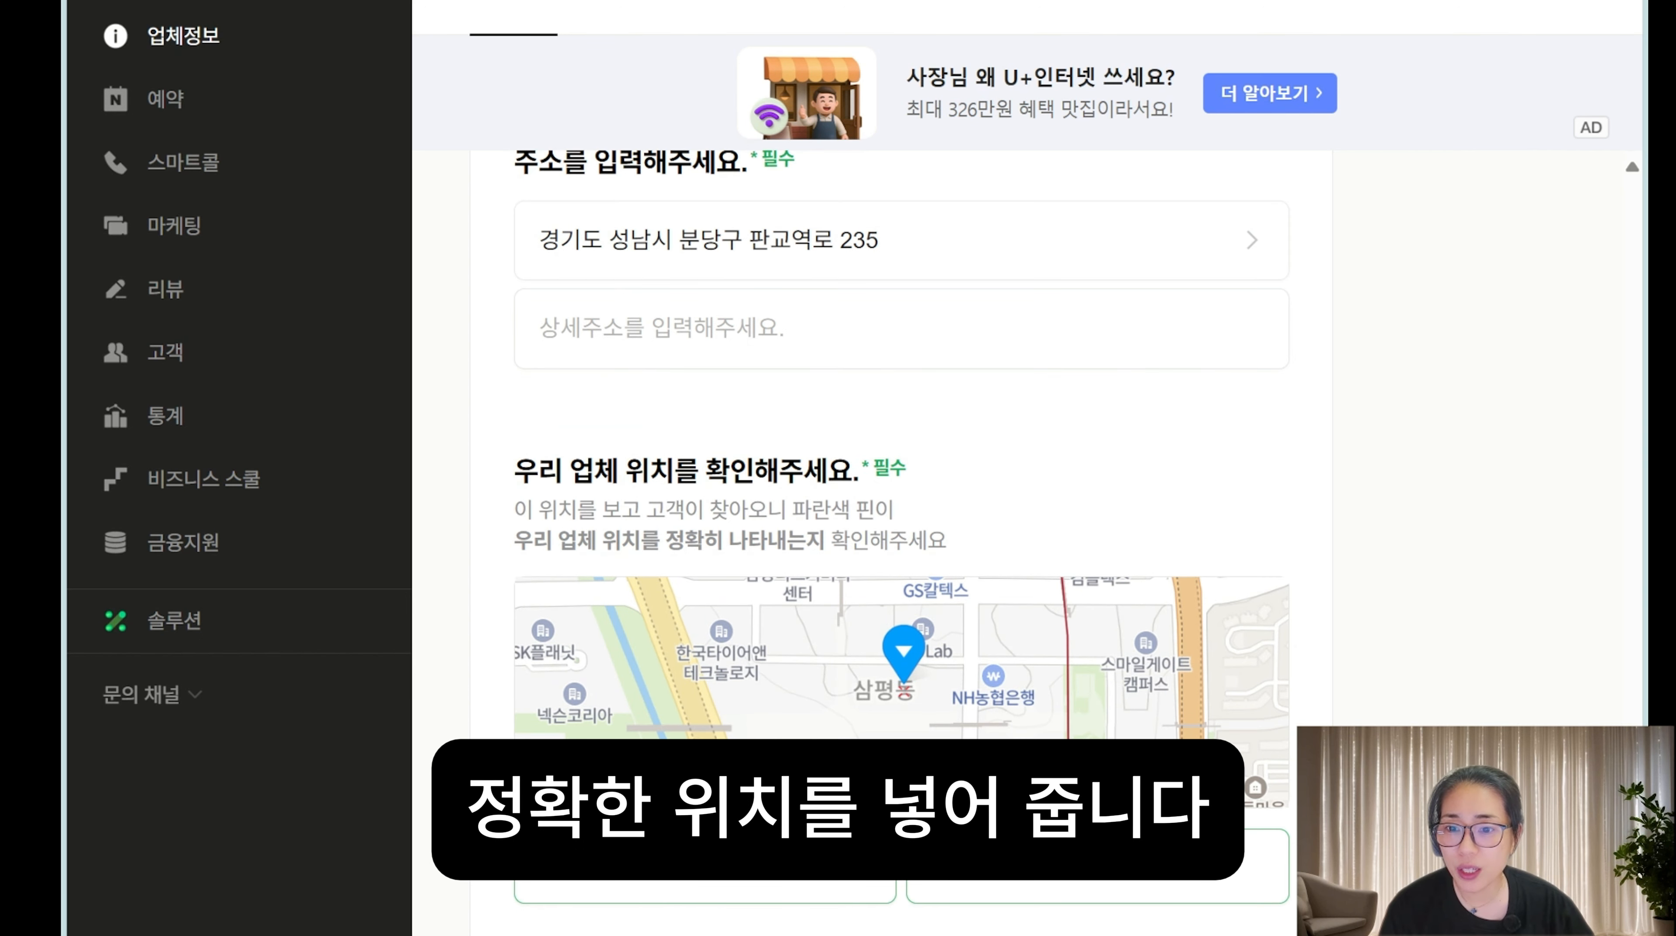
scroll(901, 524, down, 8)
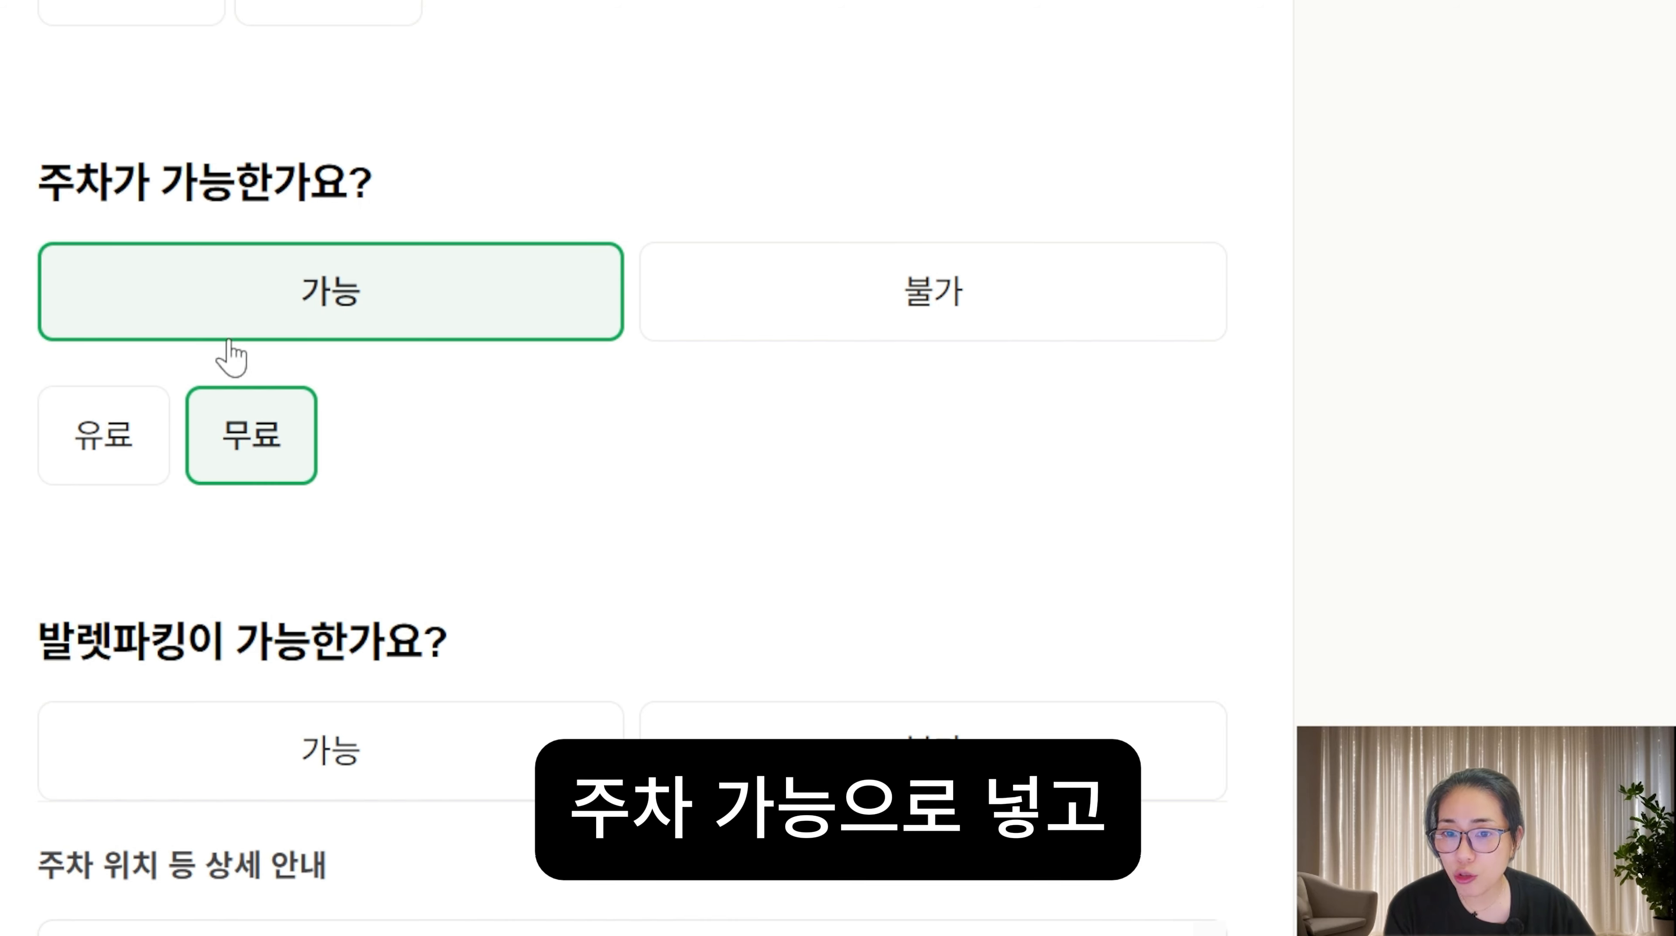
Review the parking, accessibility, payment method and website sections, along with the holiday and business hours settings.
scroll(647, 396, down, 8)
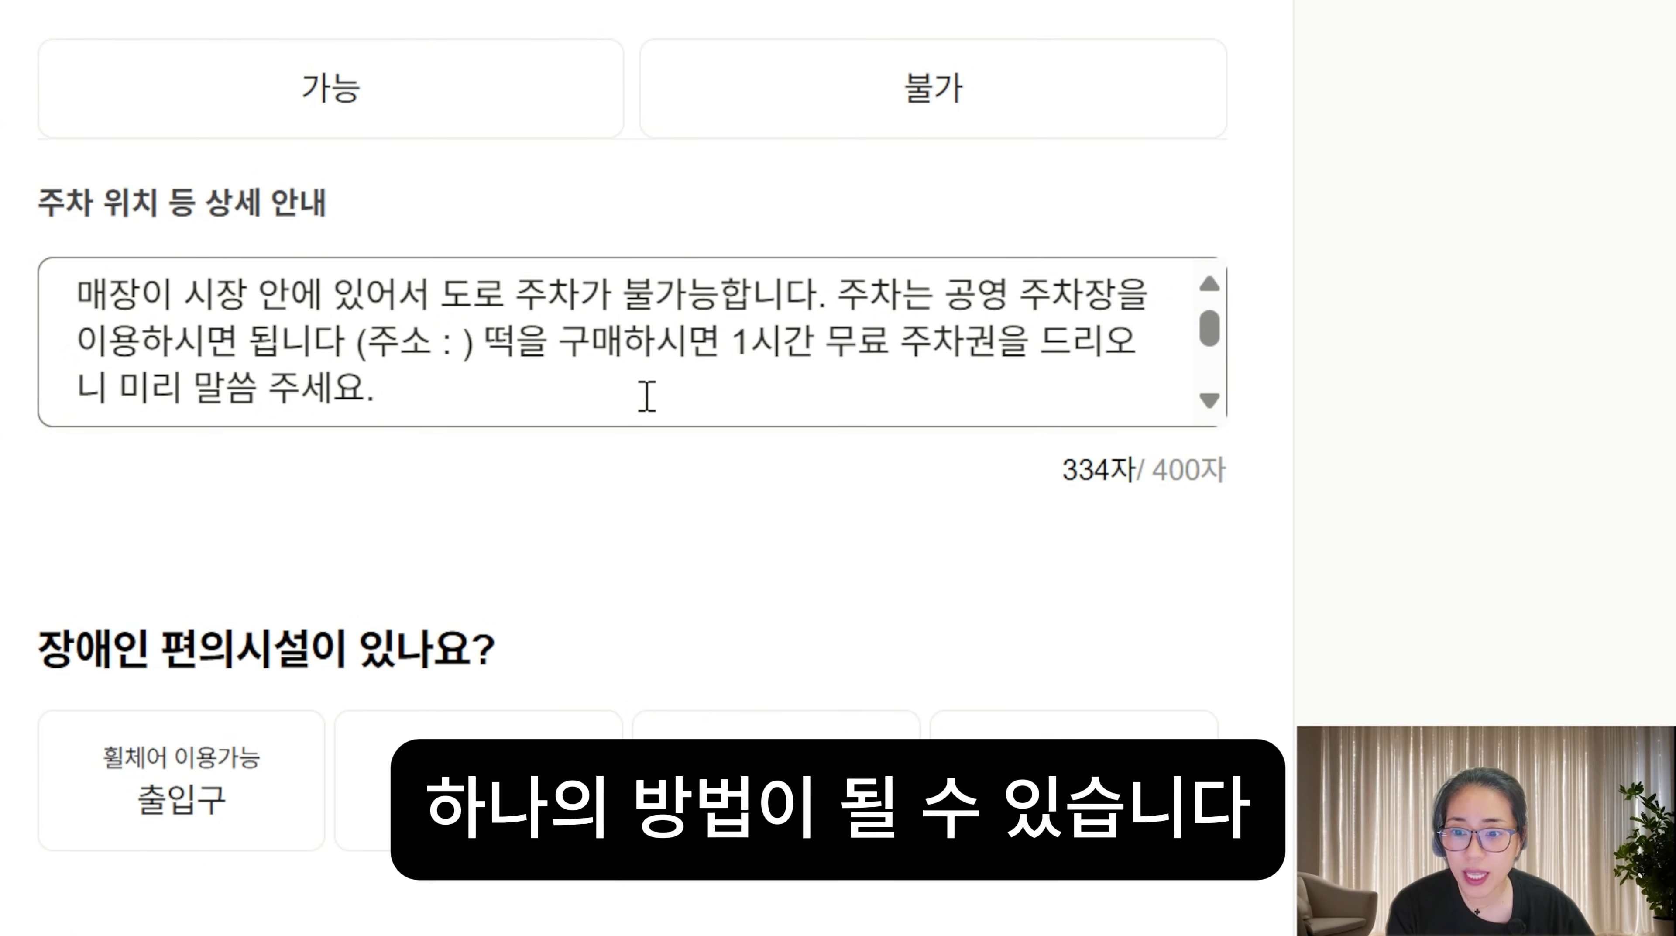
scroll(749, 551, down, 5)
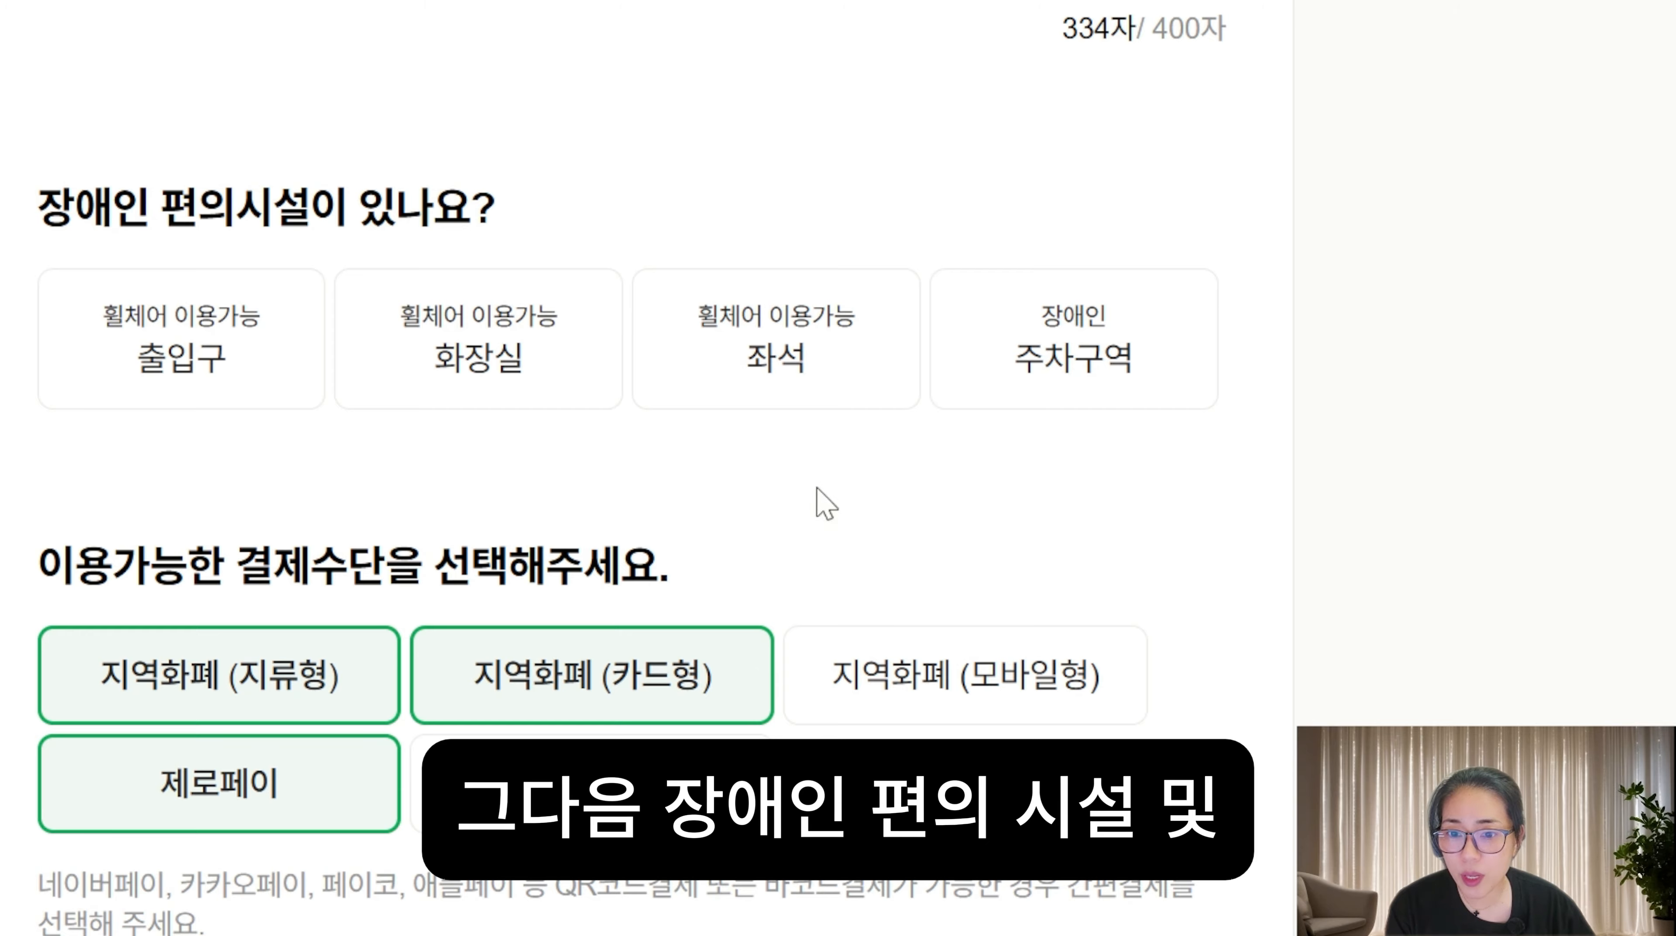
scroll(880, 466, down, 3)
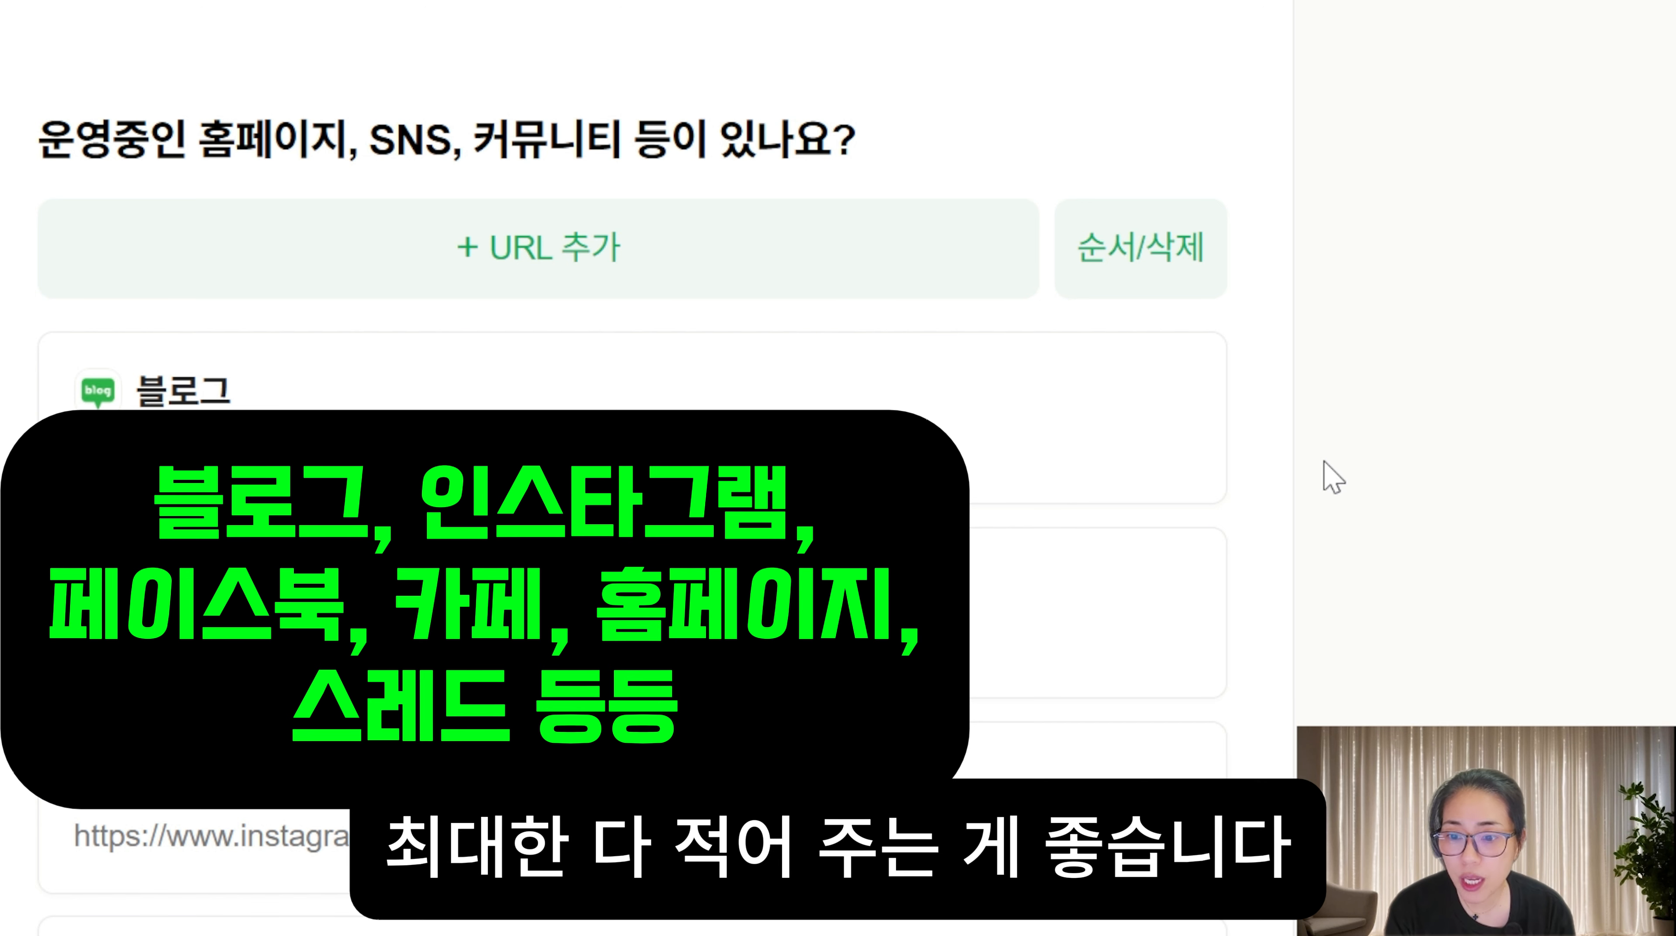
scroll(1323, 460, down, 6)
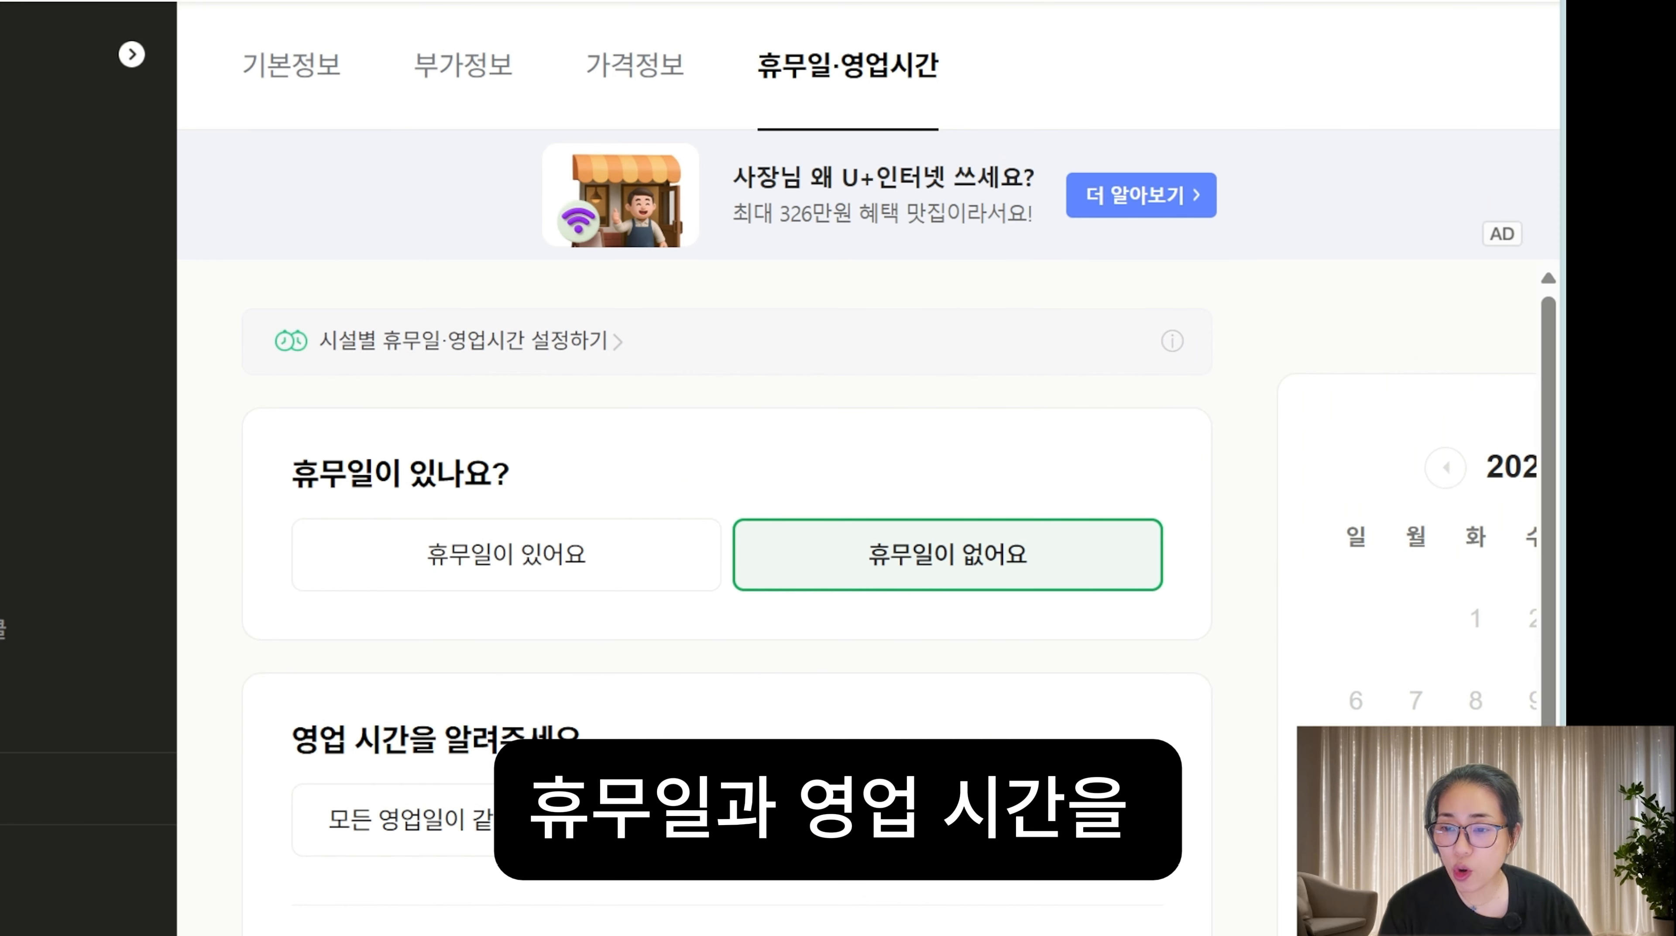
scroll(861, 685, down, 10)
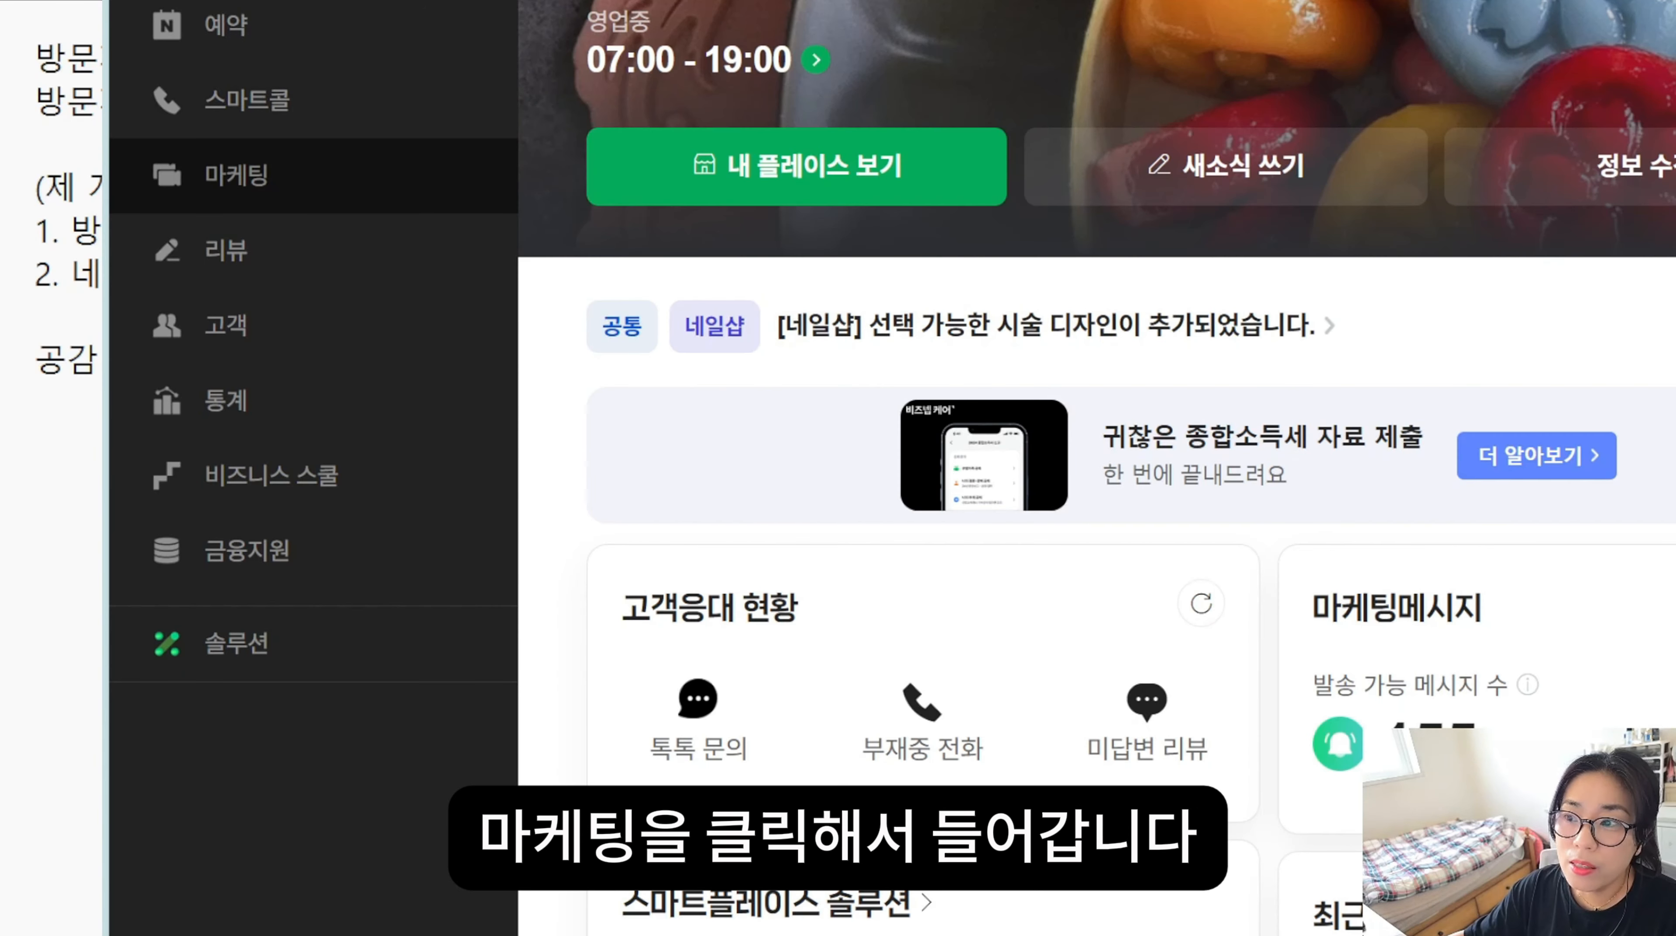
Start a new discount coupon (할인 쿠폰) in the marketing section with 10% off, offered to customers subscribed to benefit alerts (혜택 알림받기).
click(229, 192)
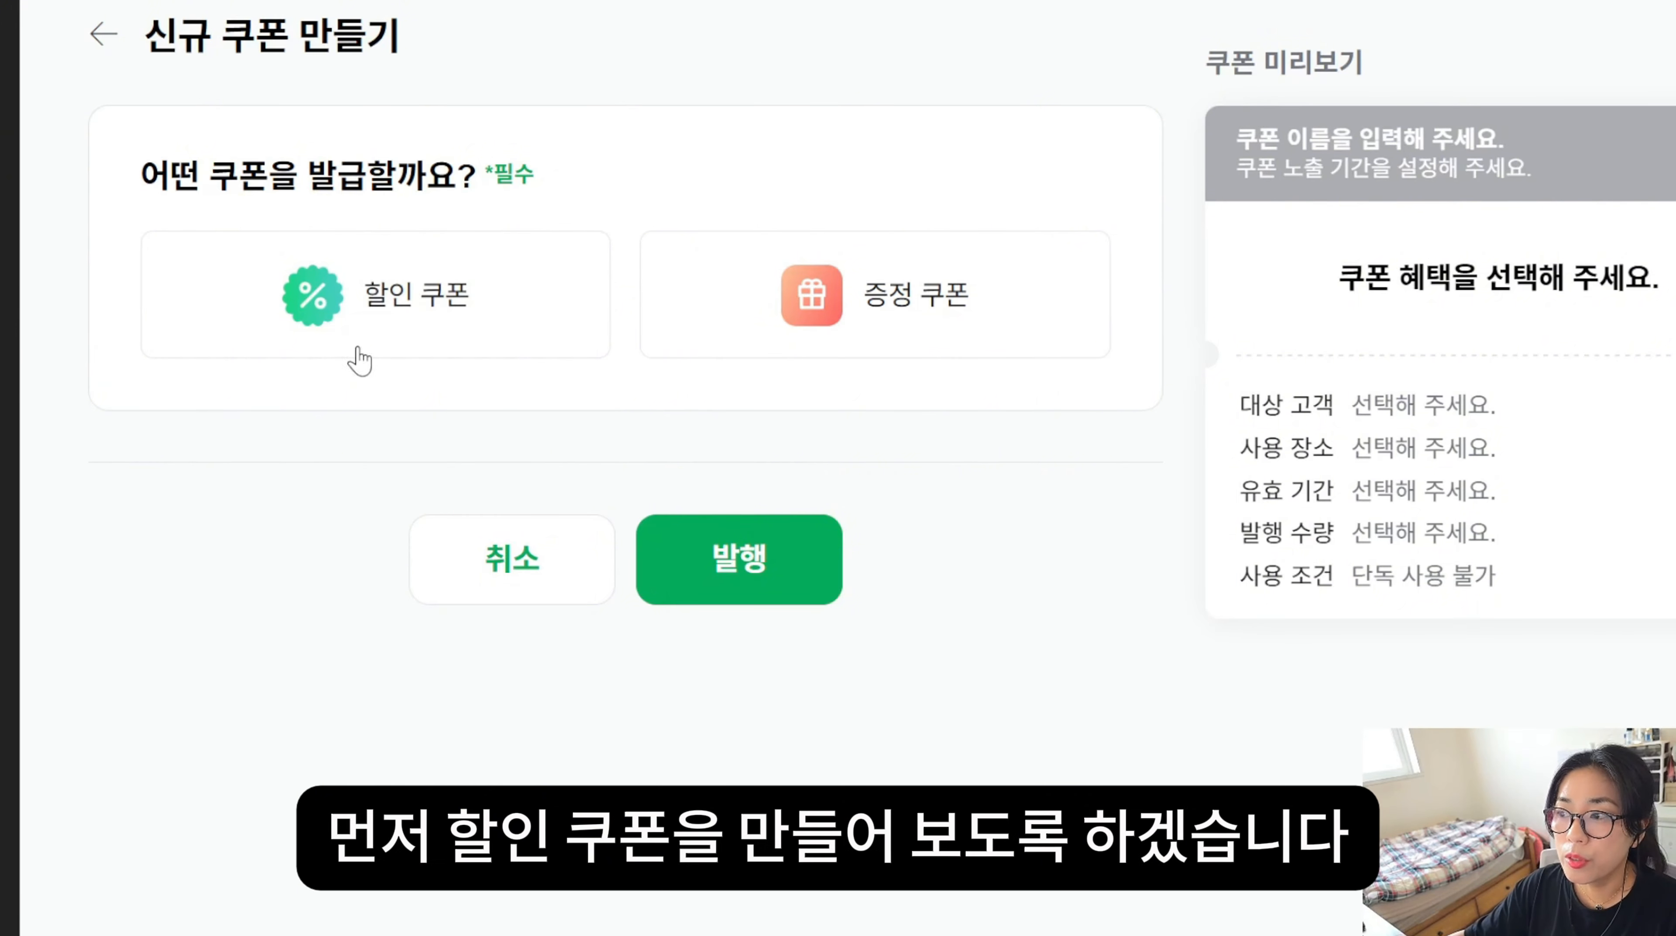
click(387, 321)
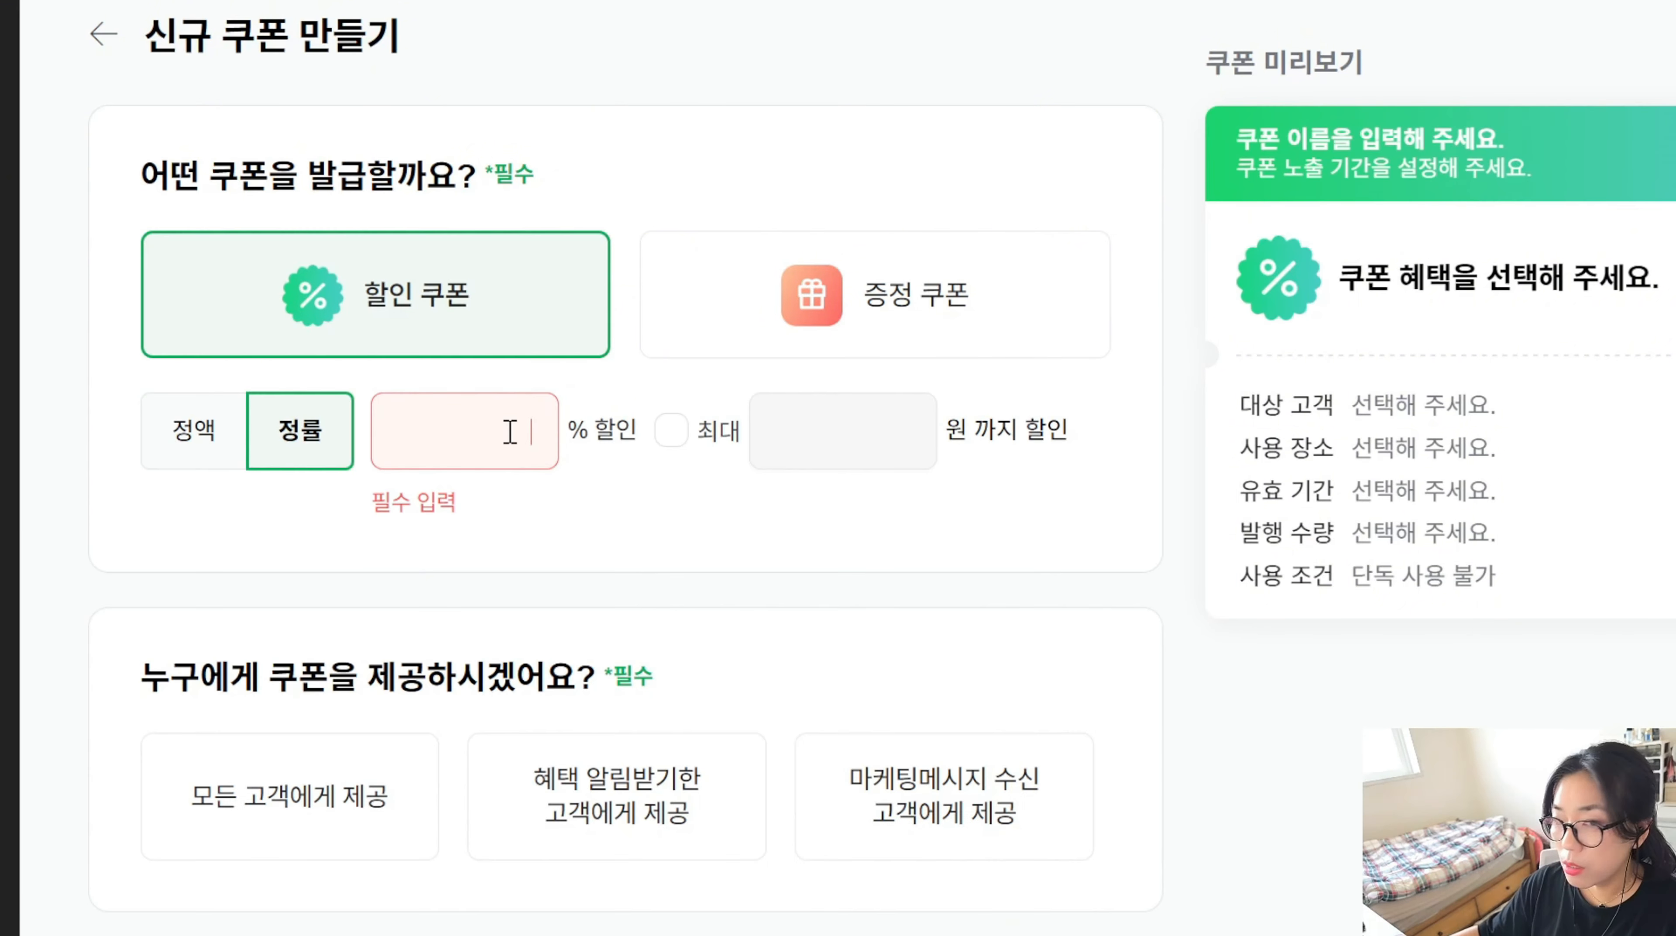
click(510, 432)
text(10)
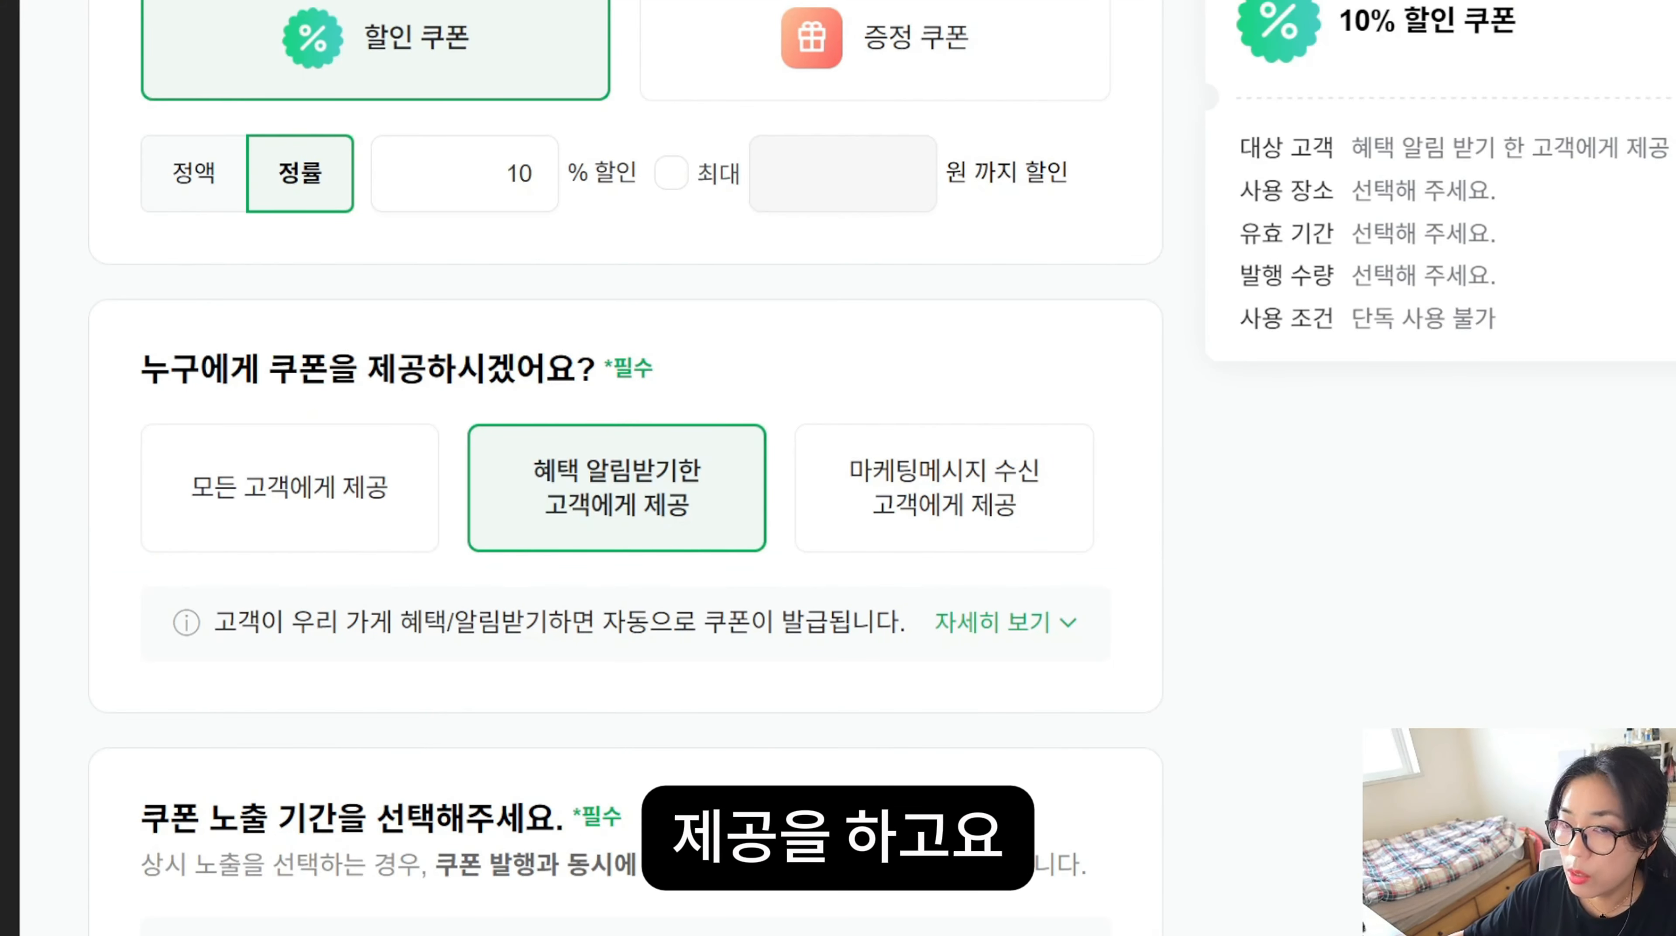
Set the coupon's exposure to a fixed period (일정 기간) and make it usable for 방문·N예약·N주문.
scroll(629, 459, down, 7)
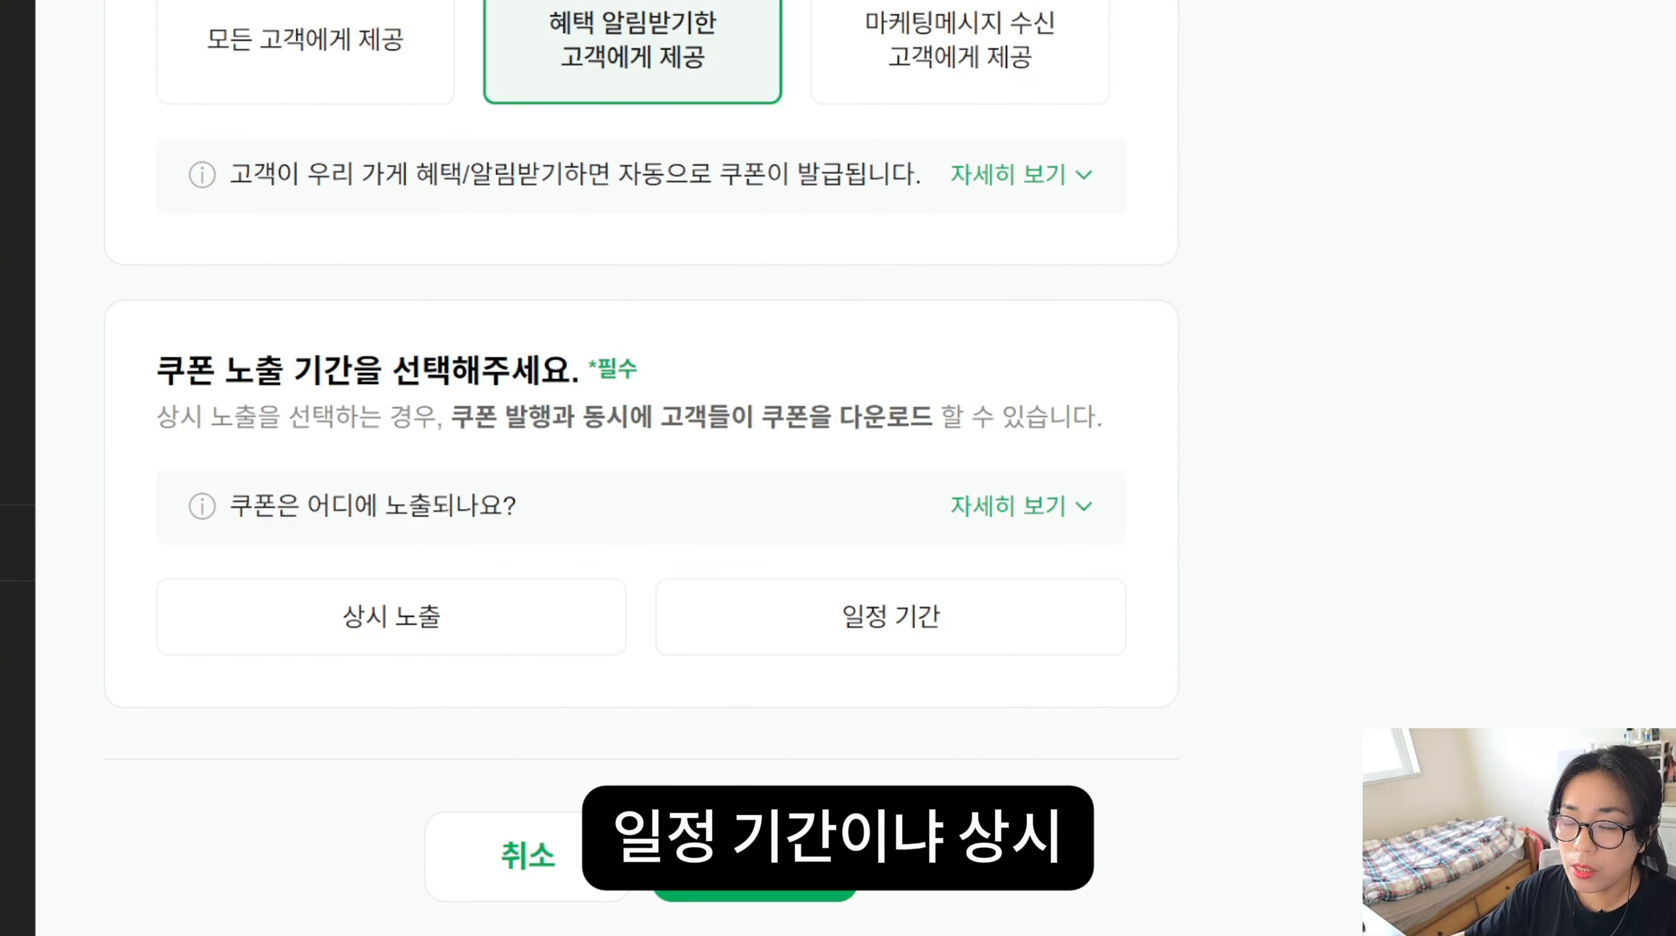
click(831, 634)
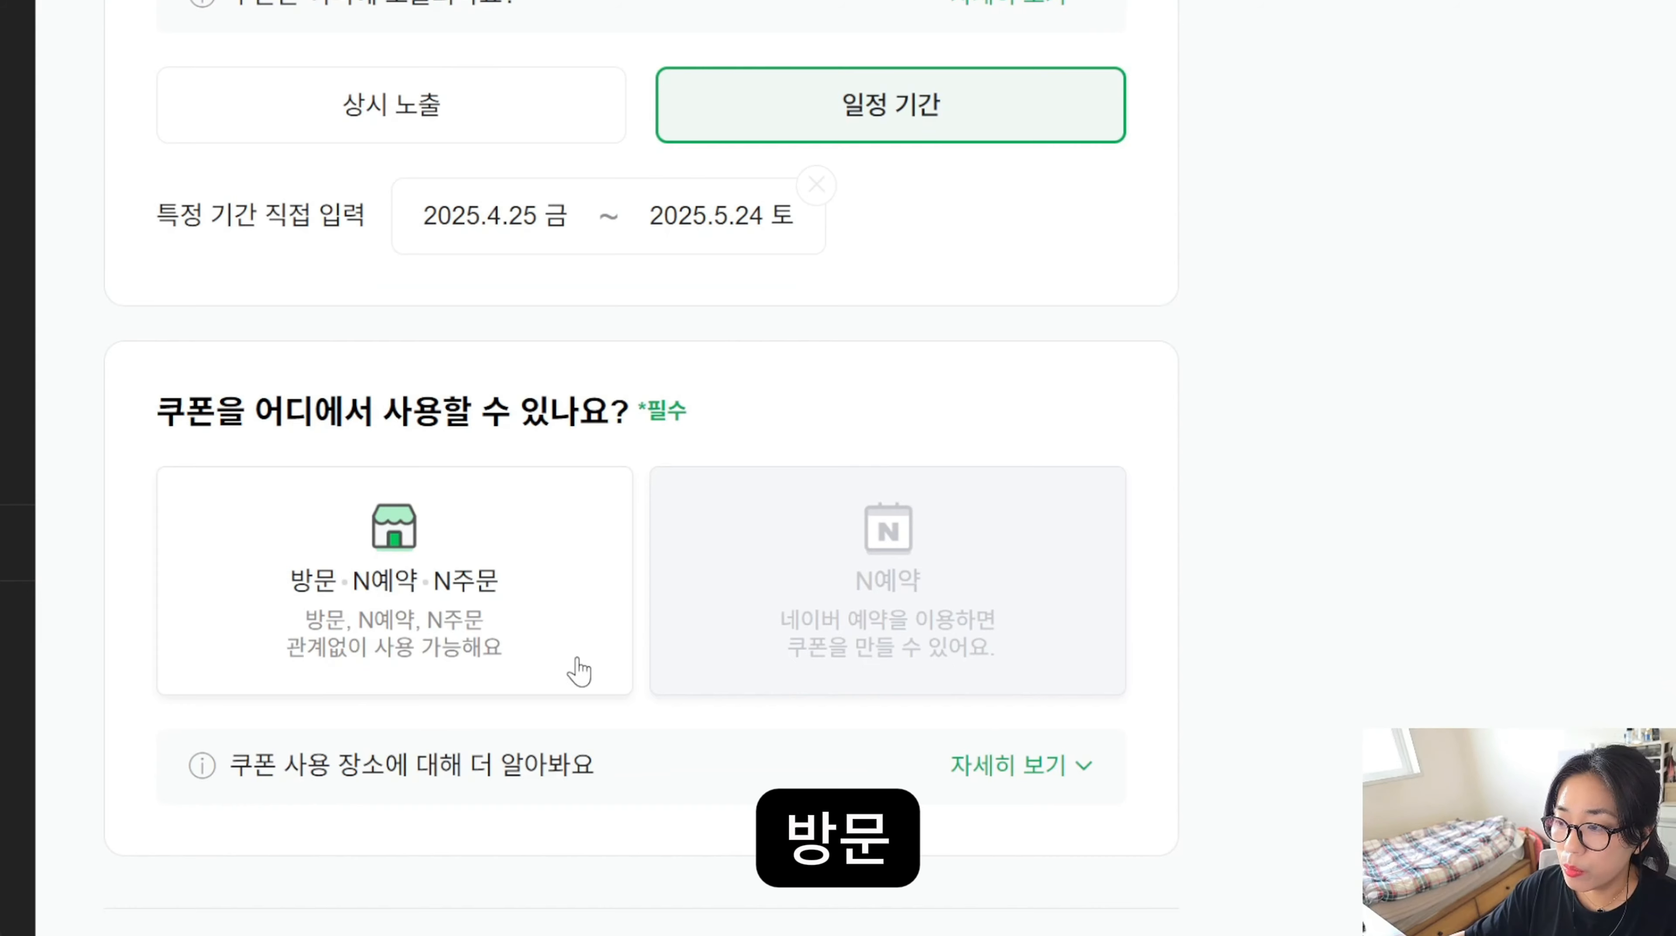
click(576, 663)
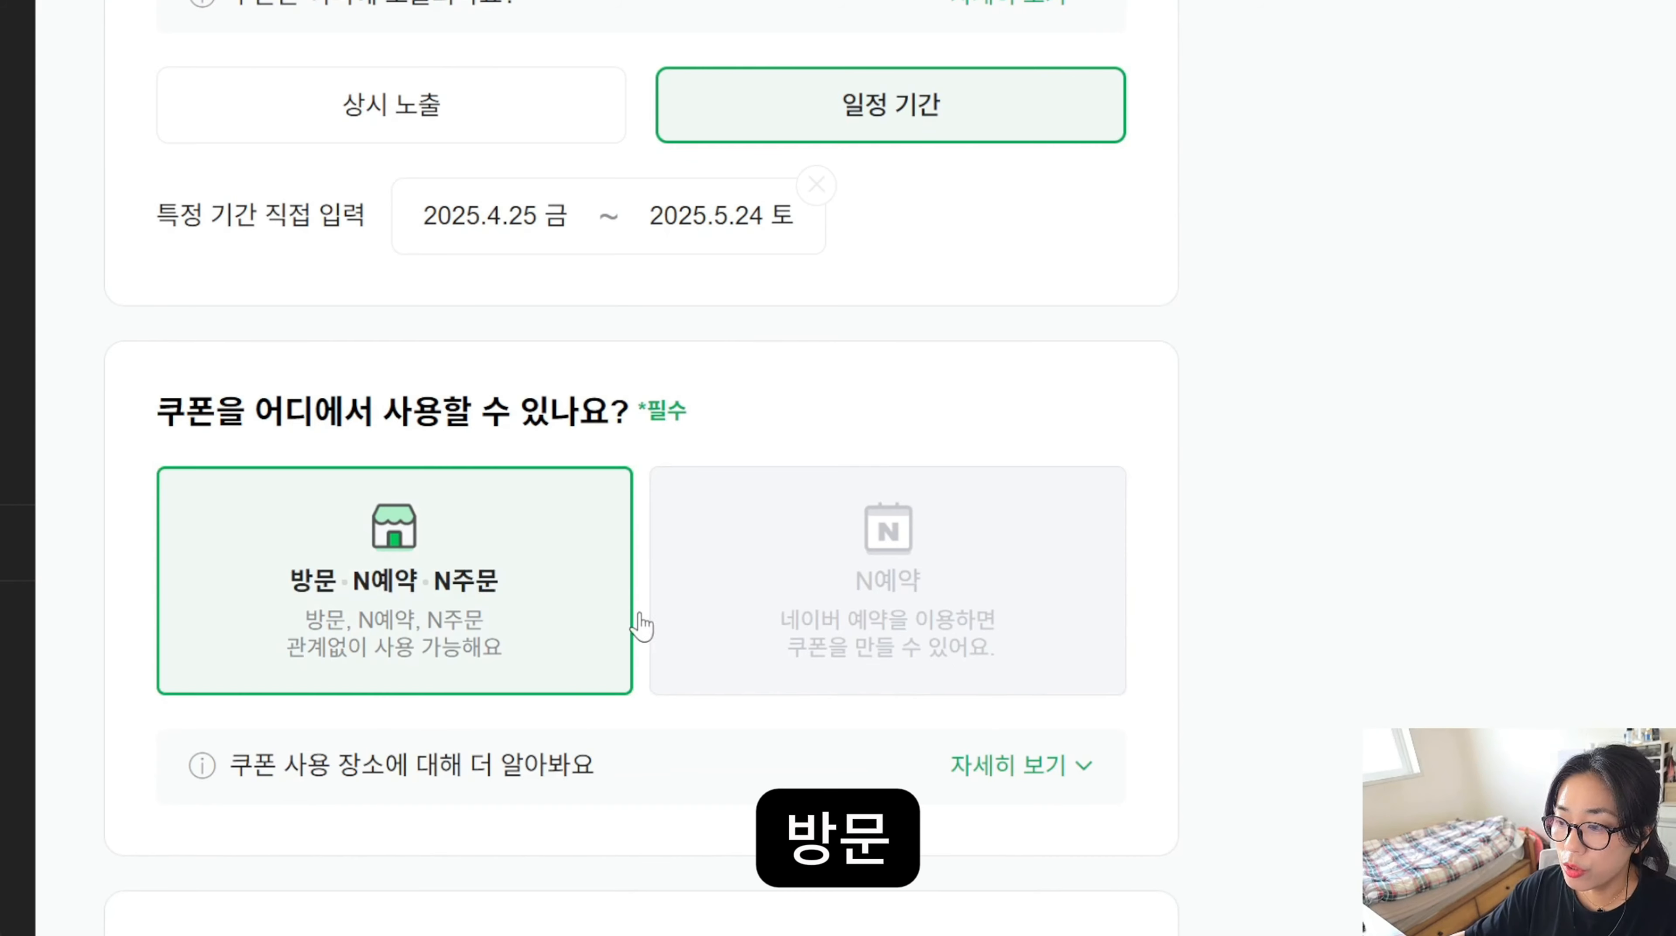
Make the coupon valid within 20 days of its issue date (발급일 기준) and issue it without a quantity limit (제한 없이).
scroll(642, 626, down, 7)
click(501, 637)
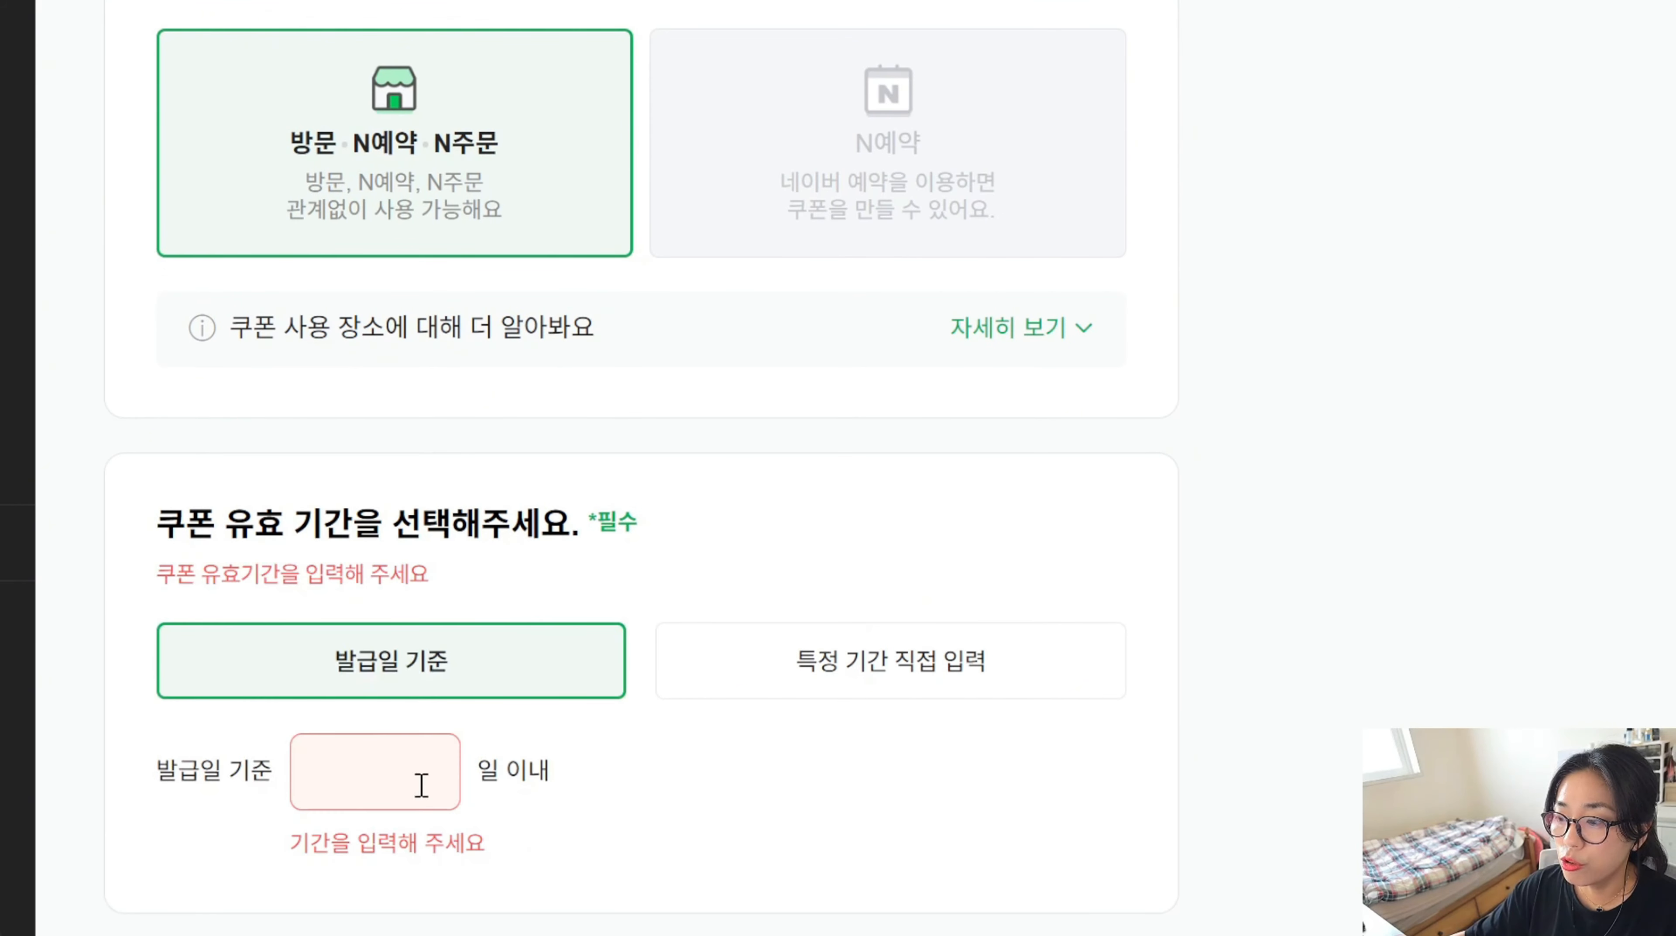
text(30)
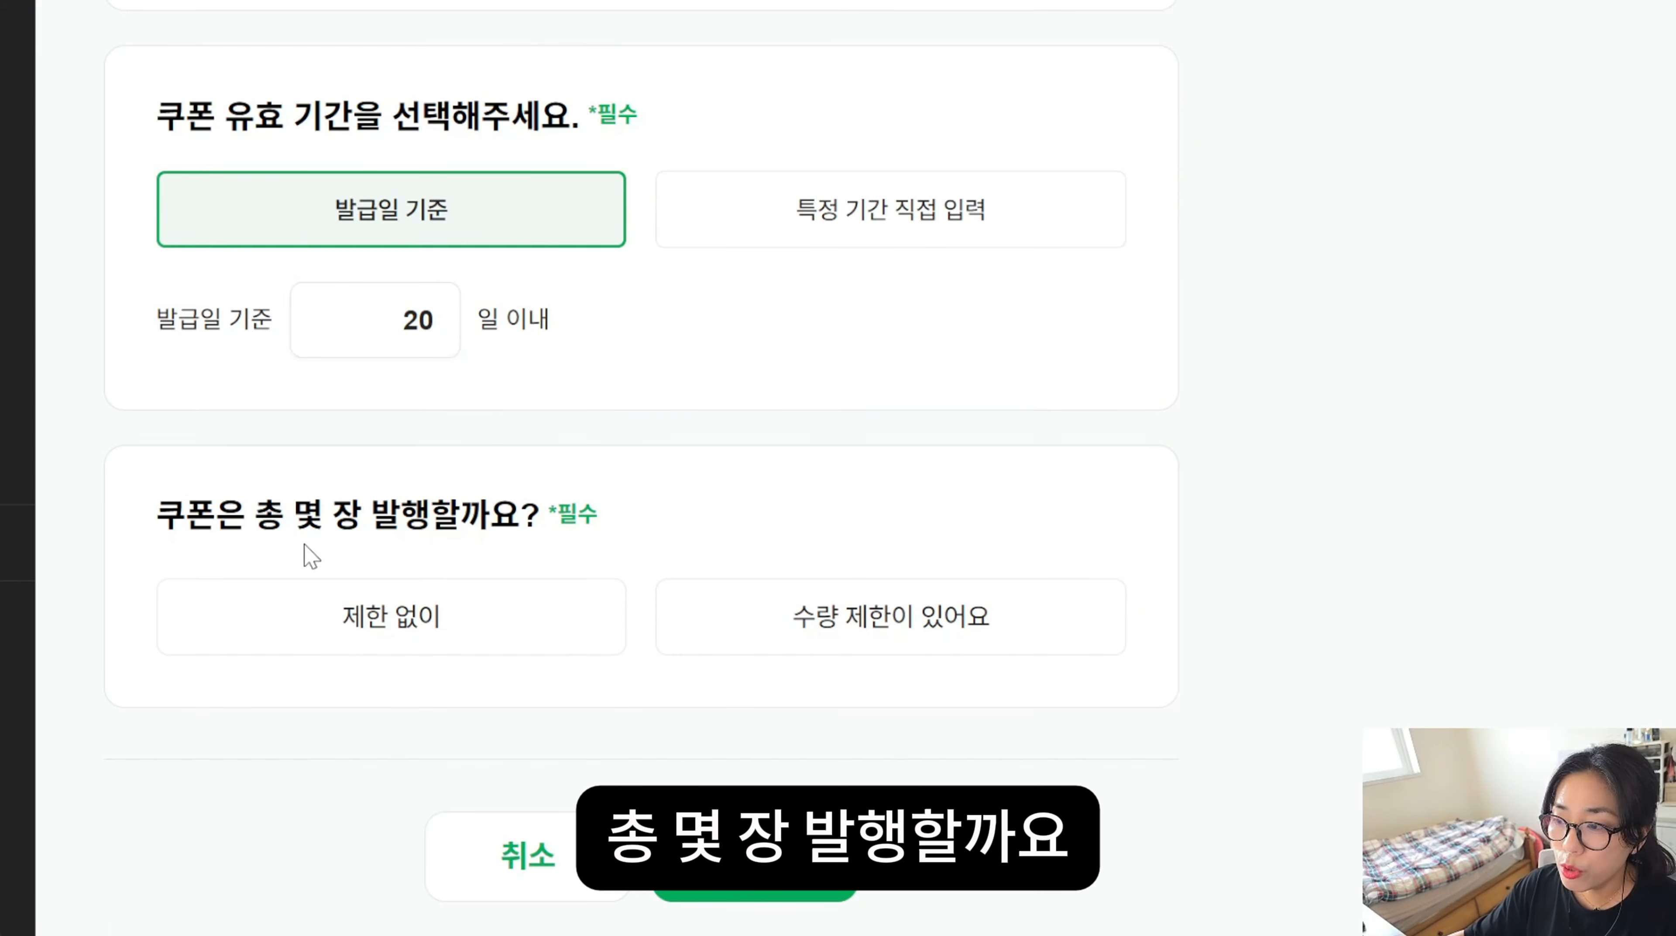
click(481, 587)
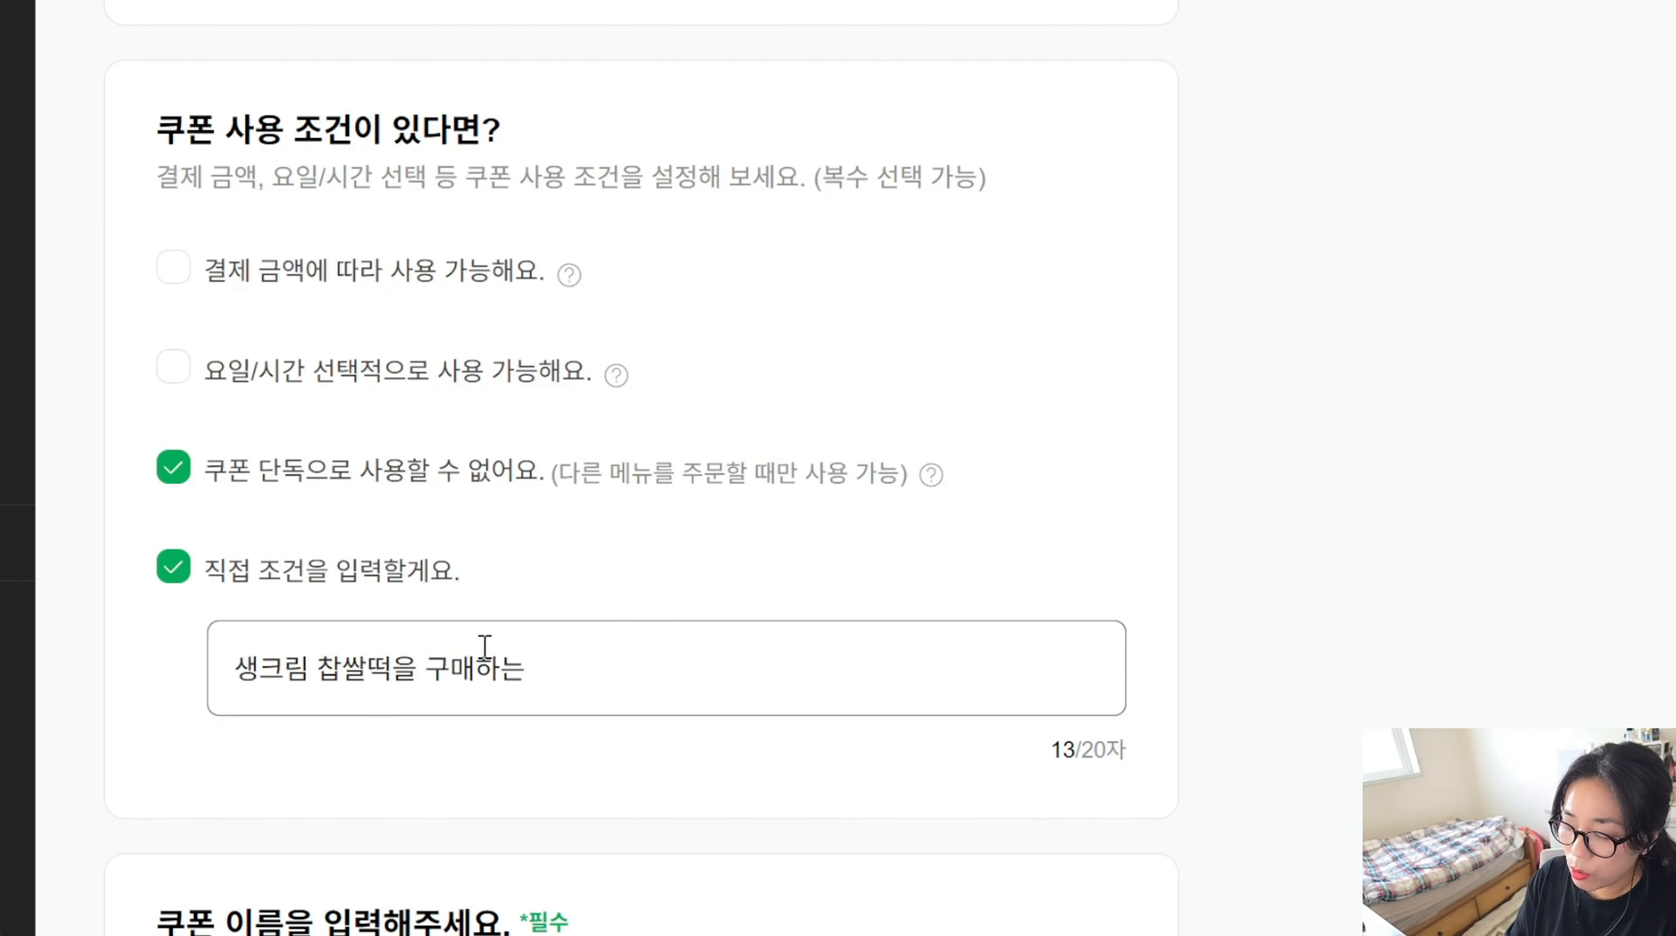
Enter the custom usage condition "생크림 찹쌀떡을 구매하는 분들께 할인" and name the coupon "생크림찹쌀떡할인쿠폰".
text(분들께 할인)
scroll(290, 727, down, 5)
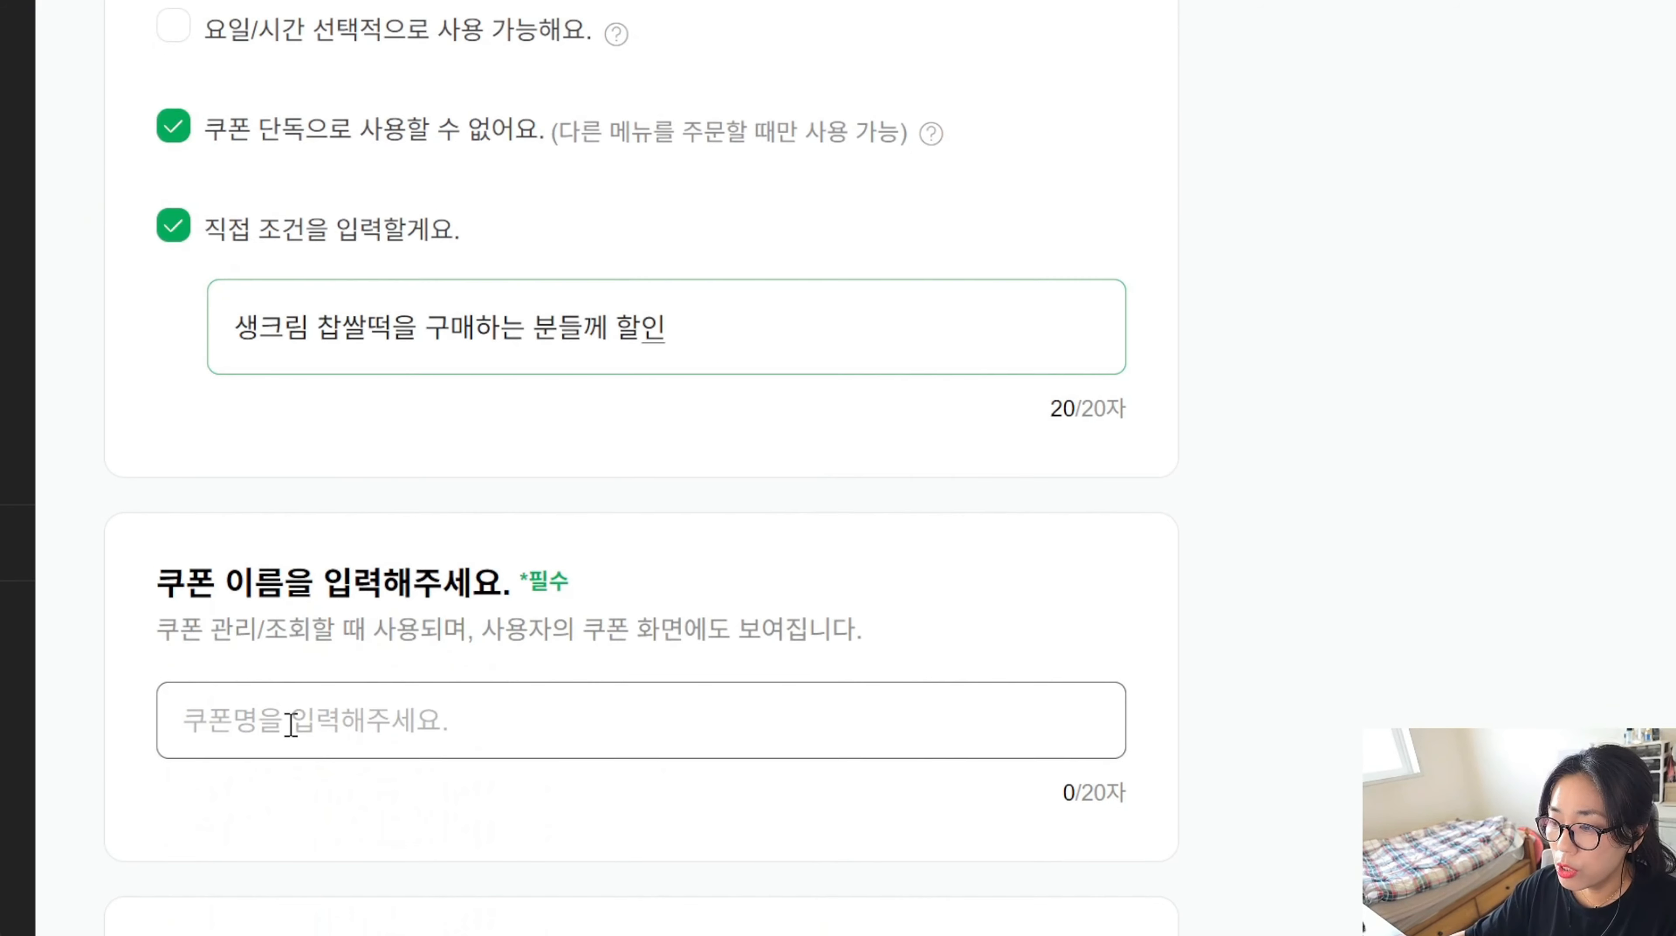
click(290, 727)
text(생크림찹쌀떡할인쿠폰)
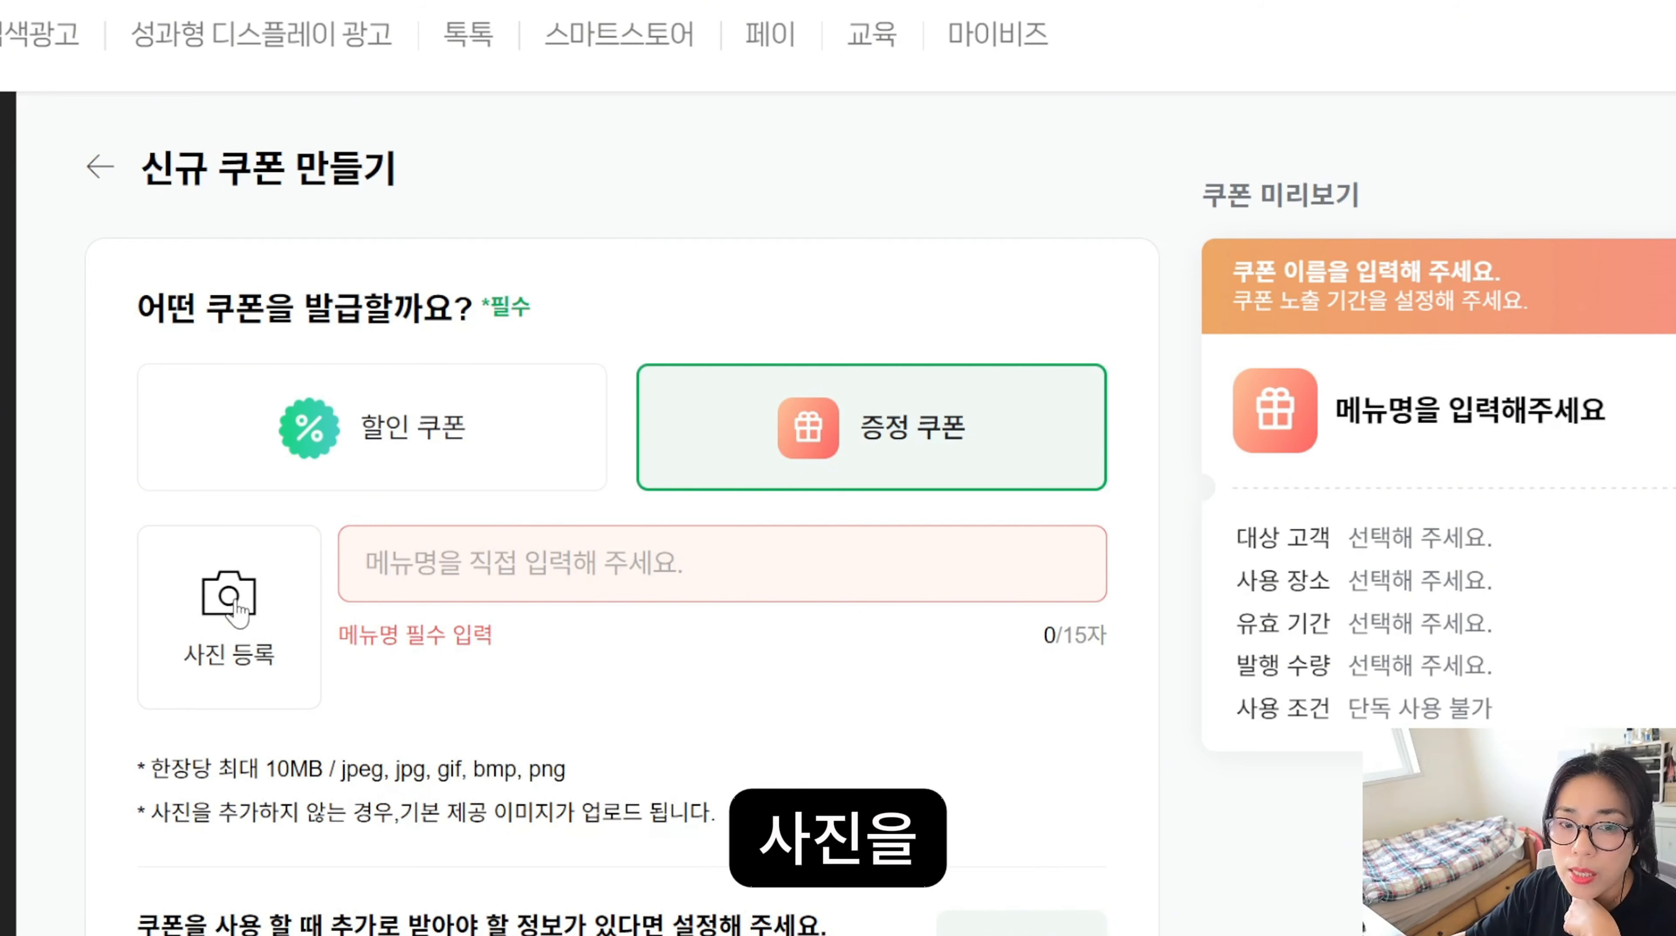
Review the photo, menu name and additional information sections of the gift coupon (증정 쿠폰) form.
scroll(230, 616, down, 2)
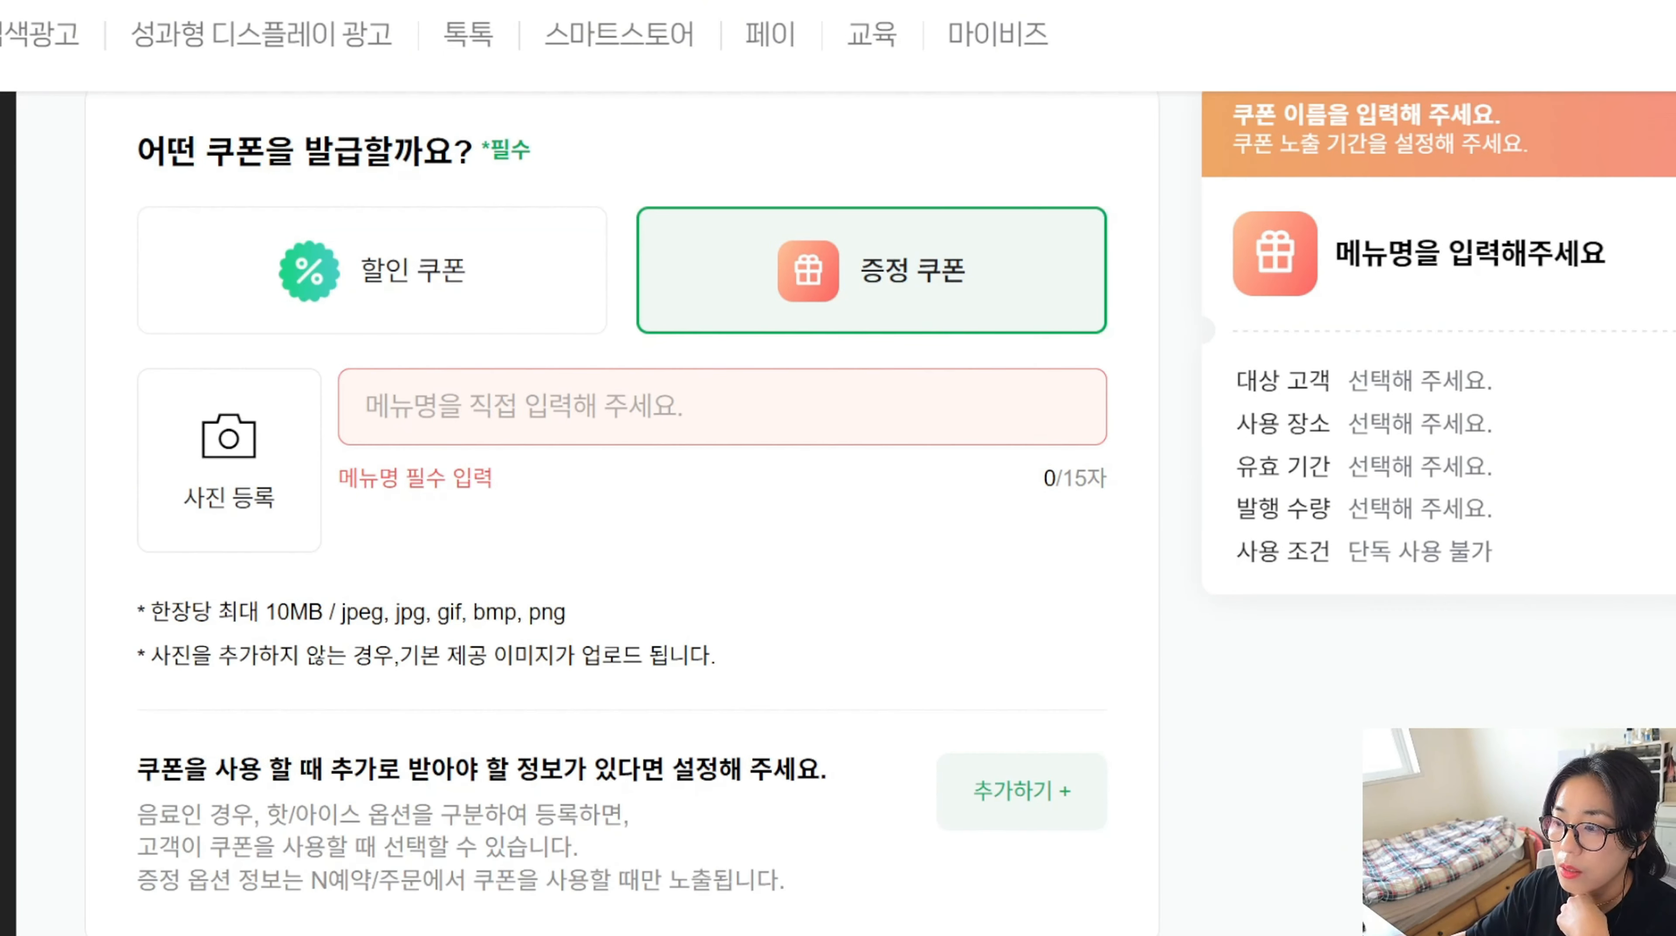